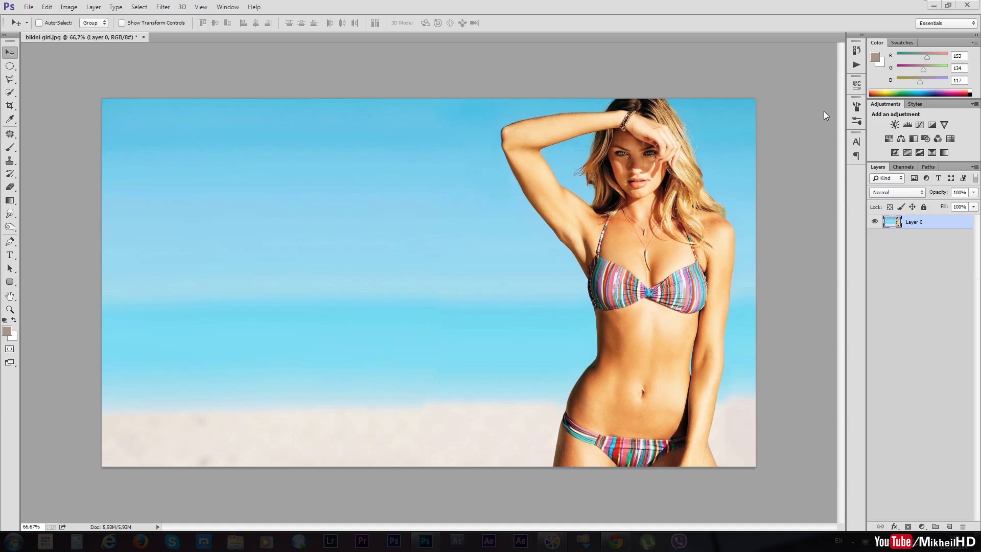
Show the Actions panel from the Window menu and select the Brush tool.
{"action": "left_click", "coordinate": [857, 65]}
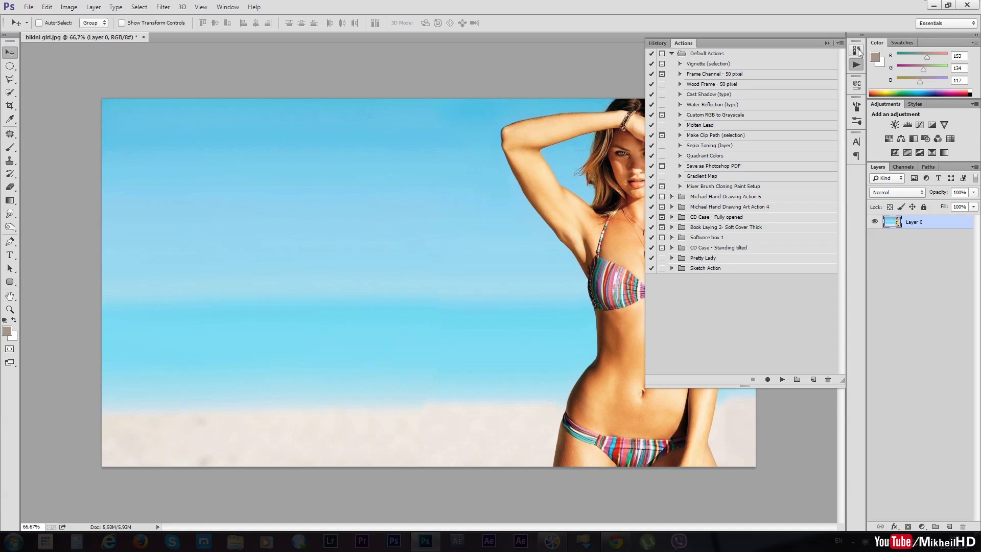
{"action": "left_click", "coordinate": [857, 65]}
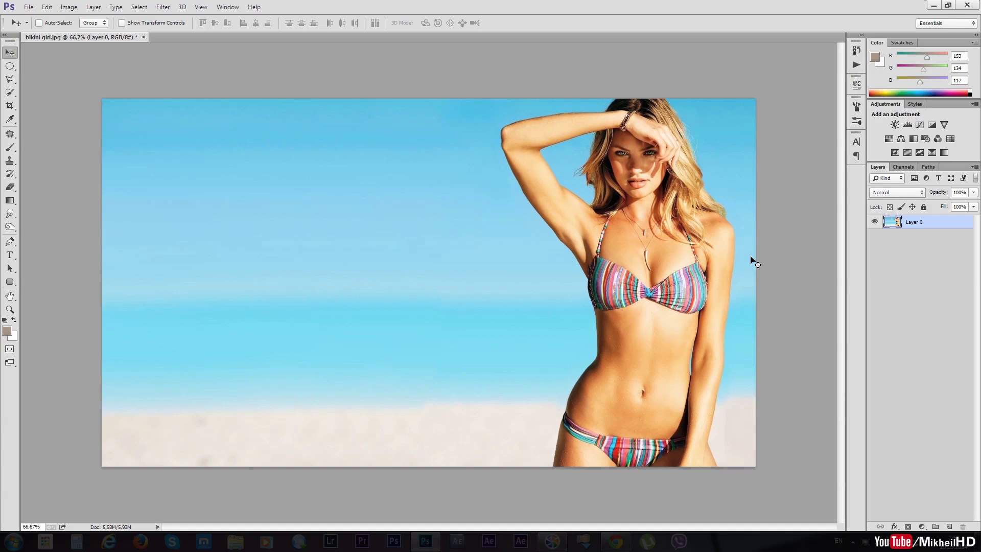
{"action": "left_click", "coordinate": [235, 8]}
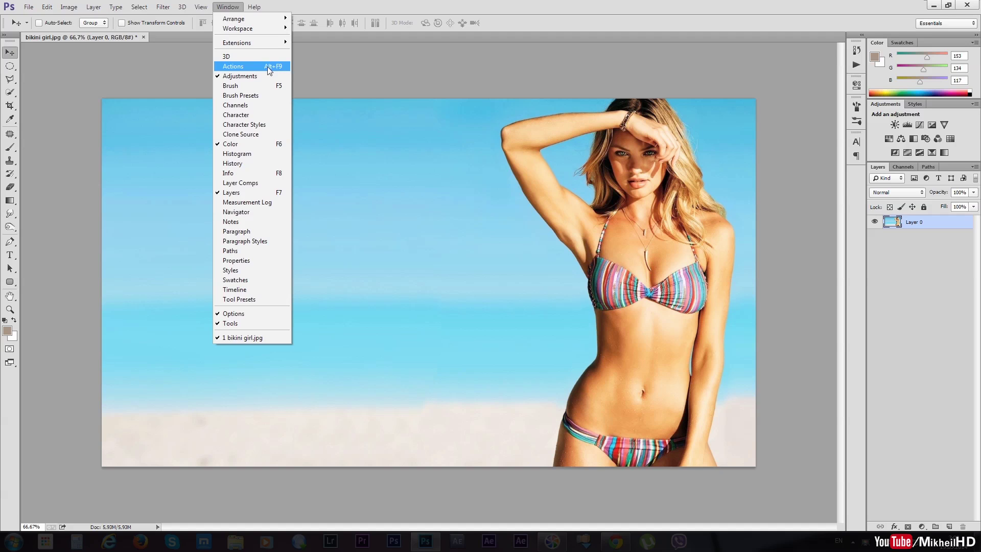
{"action": "left_click", "coordinate": [270, 67]}
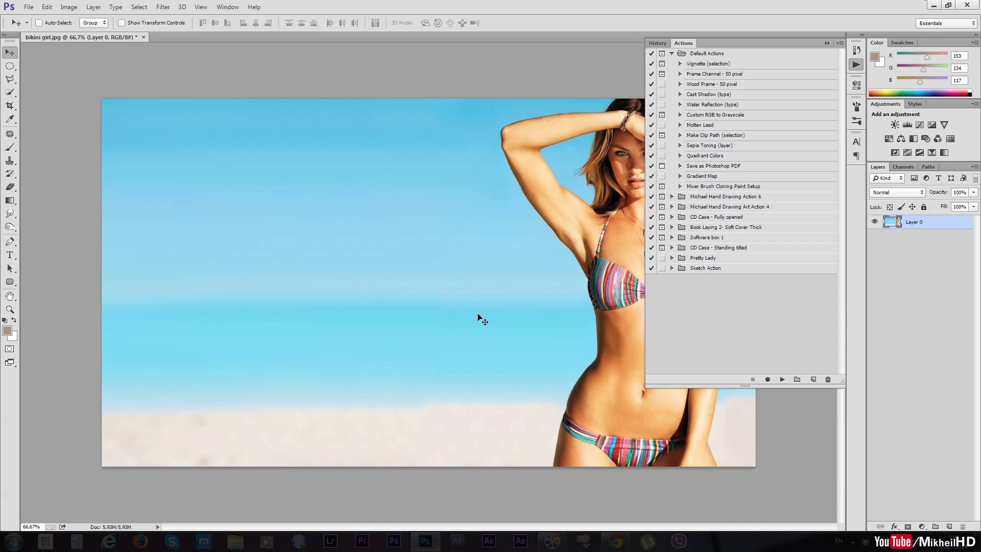
{"action": "left_click", "coordinate": [542, 78]}
{"action": "left_click", "coordinate": [10, 147]}
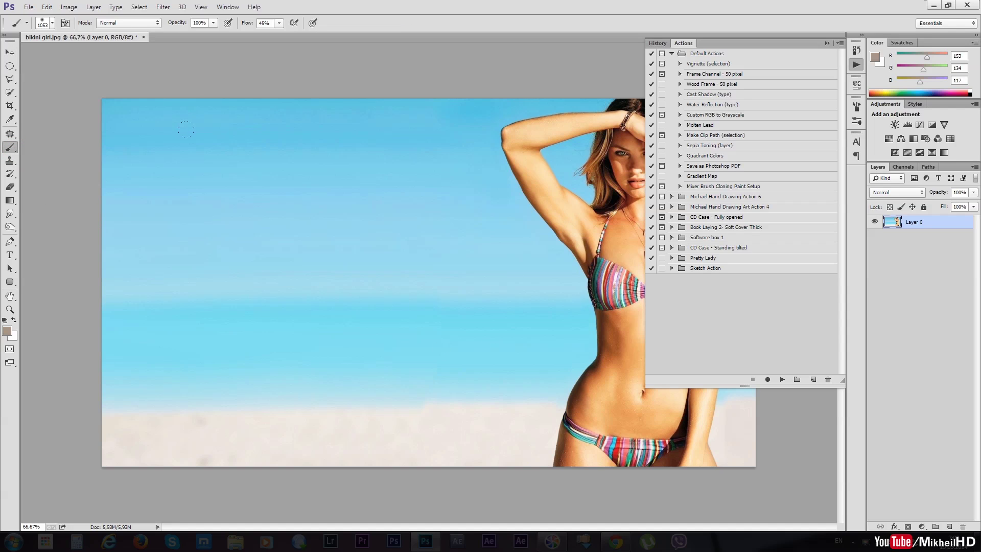
Set the brush to 80 px, paint a test stroke across the sky, then undo it.
{"action": "right_click", "coordinate": [333, 277]}
{"action": "left_click", "coordinate": [399, 247]}
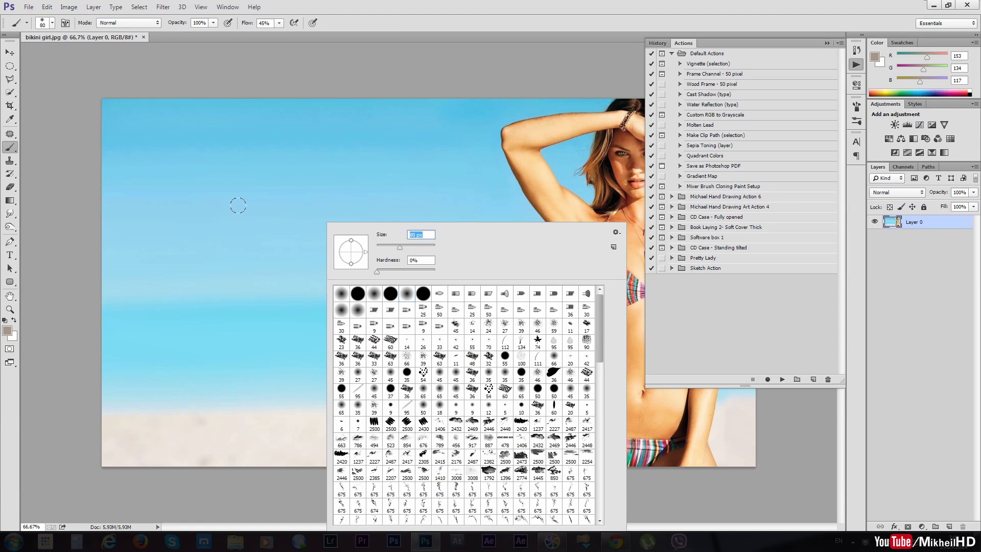
{"action": "left_click_drag", "start_coordinate": [237, 205], "coordinate": [437, 249]}
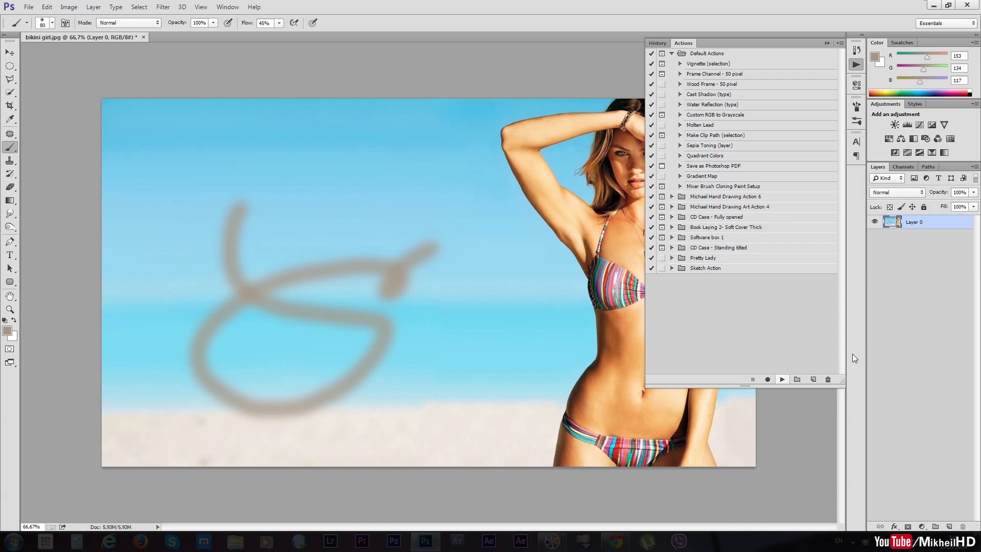
{"action": "key", "text": "ctrl+z"}
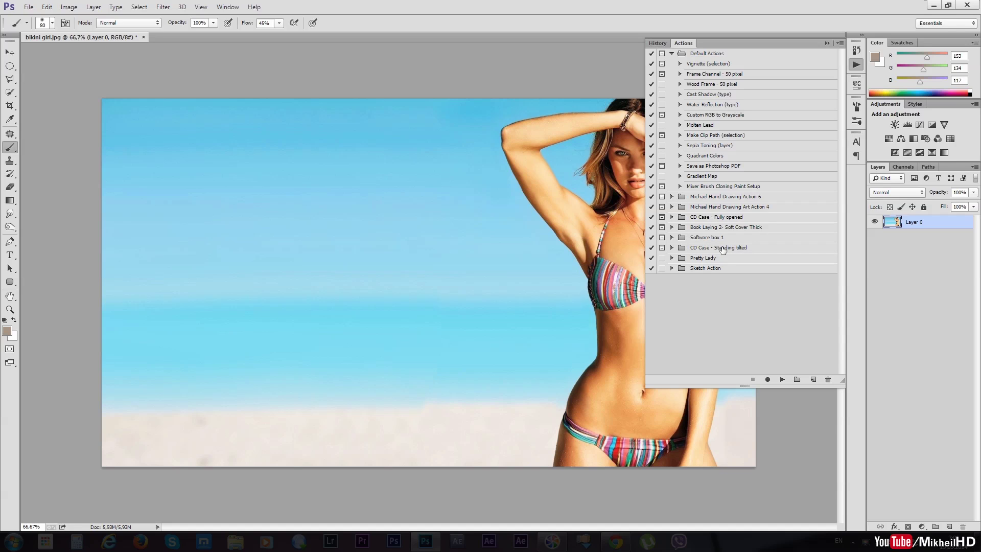
Expand the Pretty Lady action set and show the steps of Pretty Lady 6.
{"action": "left_click", "coordinate": [672, 257]}
{"action": "left_click", "coordinate": [839, 261]}
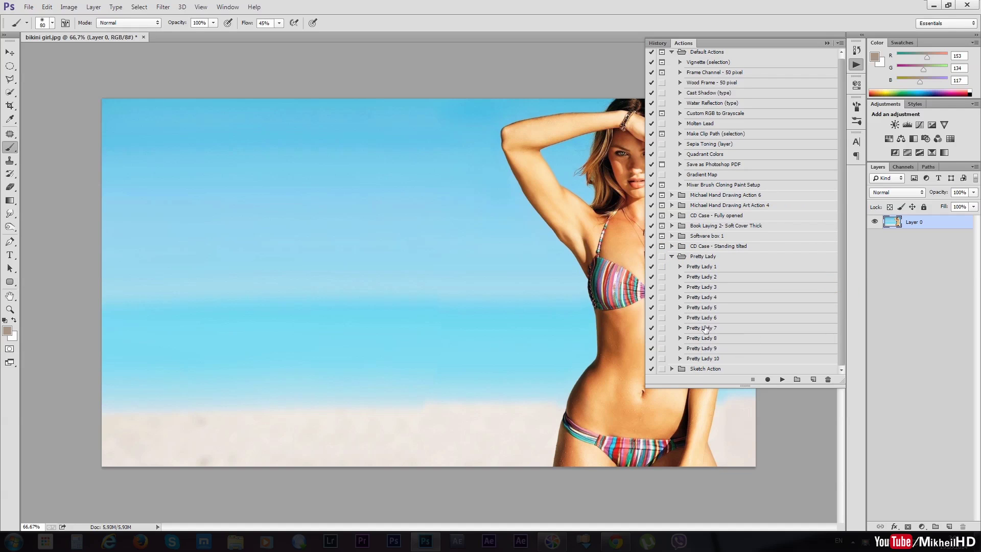
{"action": "left_click", "coordinate": [680, 317]}
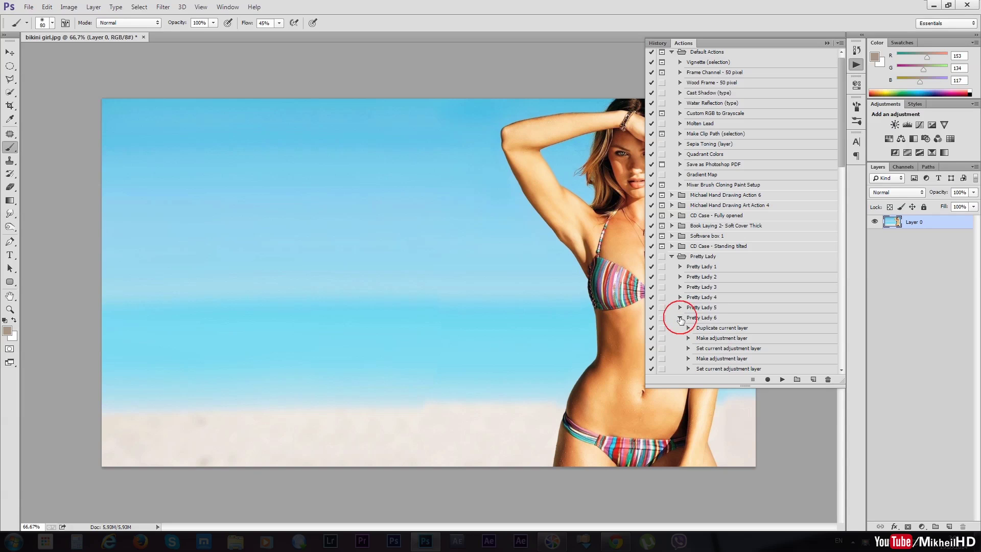
{"action": "left_click_drag", "start_coordinate": [841, 167], "coordinate": [839, 219]}
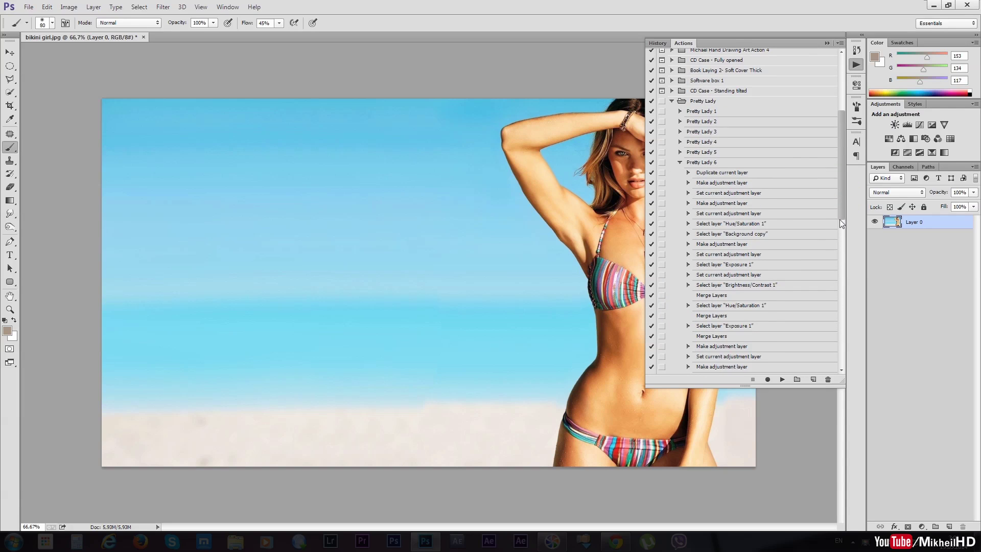
Expand Pretty Lady 6's steps to reveal the Saturation −56 and Exposure 0.39 settings.
{"action": "left_click", "coordinate": [688, 173]}
{"action": "left_click", "coordinate": [689, 183]}
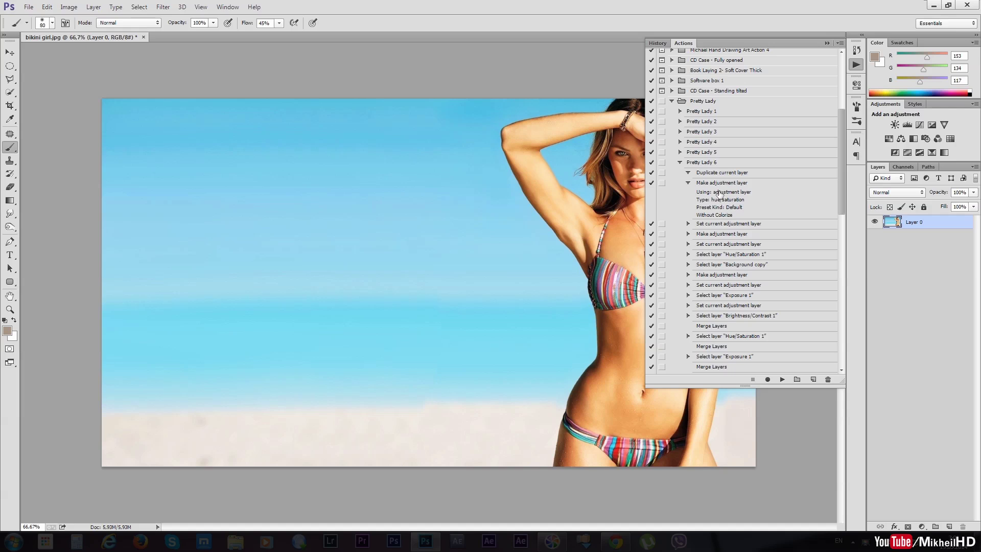
{"action": "left_click", "coordinate": [728, 173]}
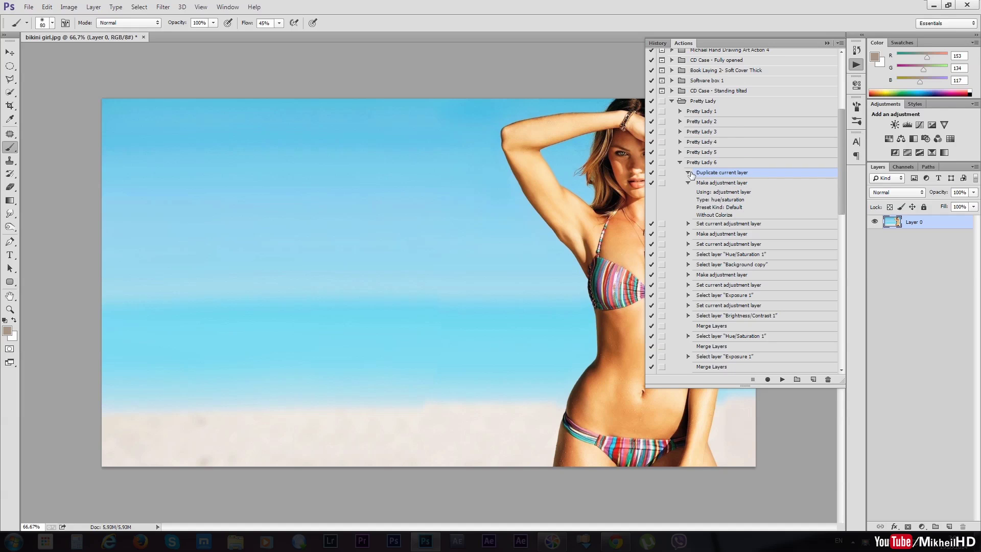
{"action": "left_click", "coordinate": [689, 173]}
{"action": "left_click", "coordinate": [688, 172]}
{"action": "left_click", "coordinate": [734, 191]}
{"action": "left_click", "coordinate": [689, 224]}
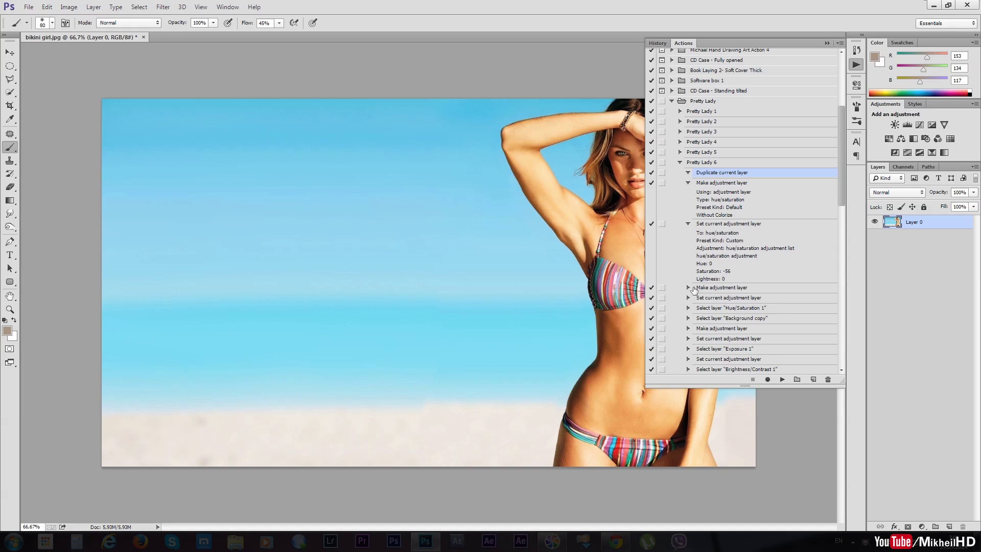
{"action": "left_click", "coordinate": [688, 288]}
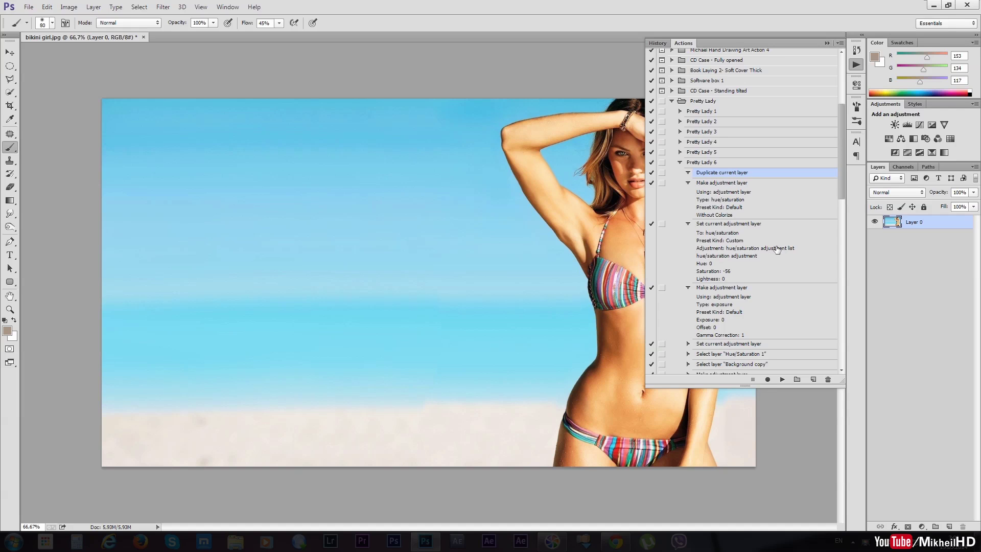
{"action": "left_click", "coordinate": [689, 344]}
{"action": "scroll", "coordinate": [745, 318], "scroll_direction": "down", "scroll_amount": 2}
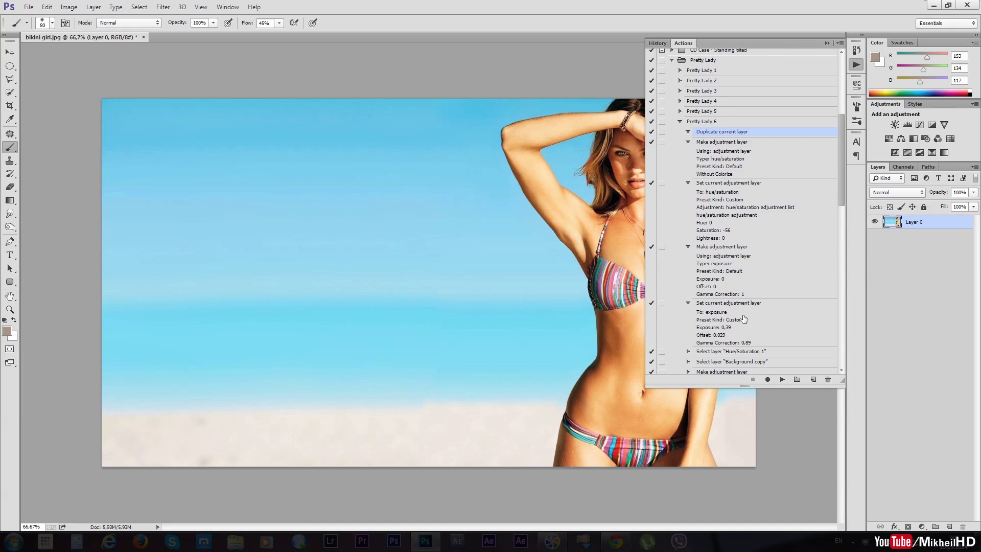
{"action": "scroll", "coordinate": [745, 318], "scroll_direction": "down", "scroll_amount": 2}
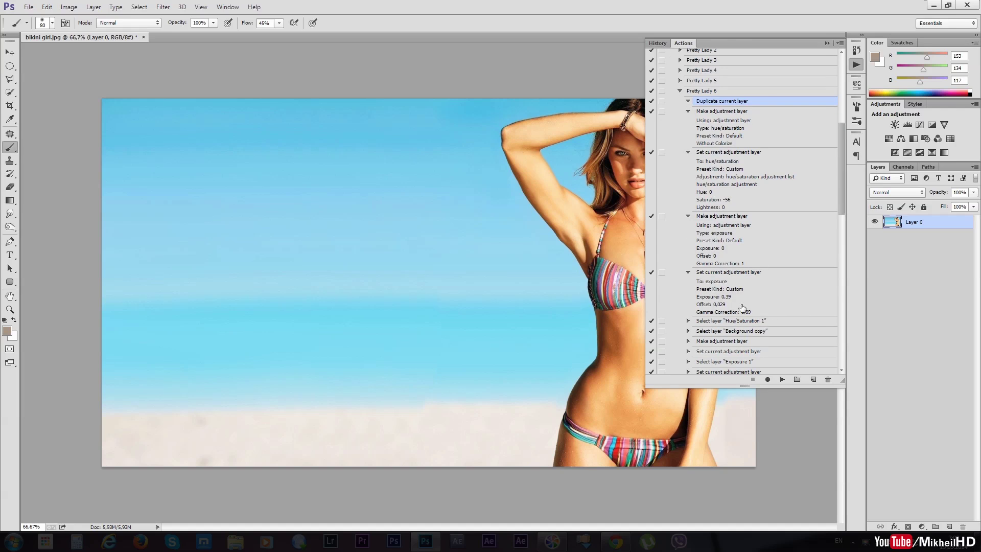
Play the Pretty Lady 3 action on the beach photo and collapse the Actions panel.
{"action": "left_click", "coordinate": [680, 91]}
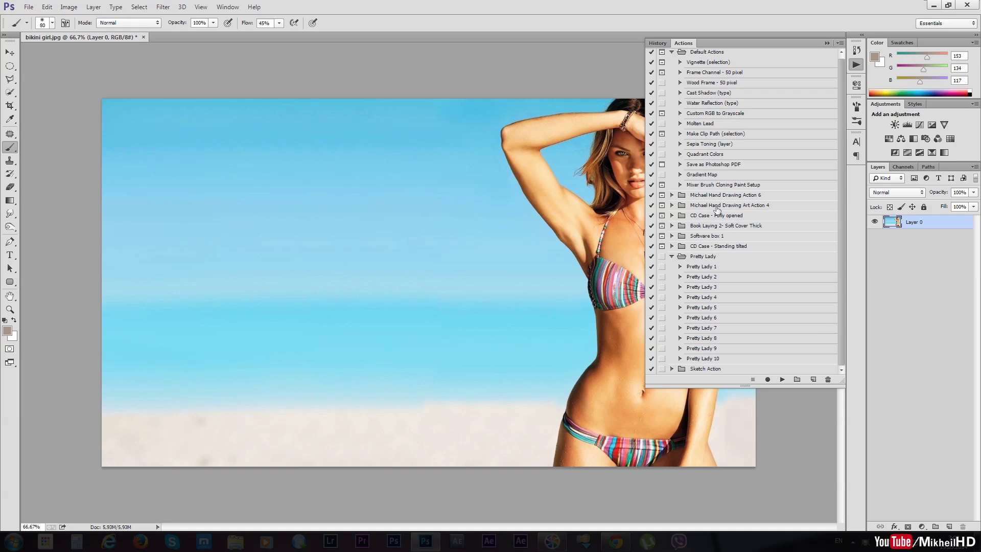
{"action": "left_click", "coordinate": [680, 287]}
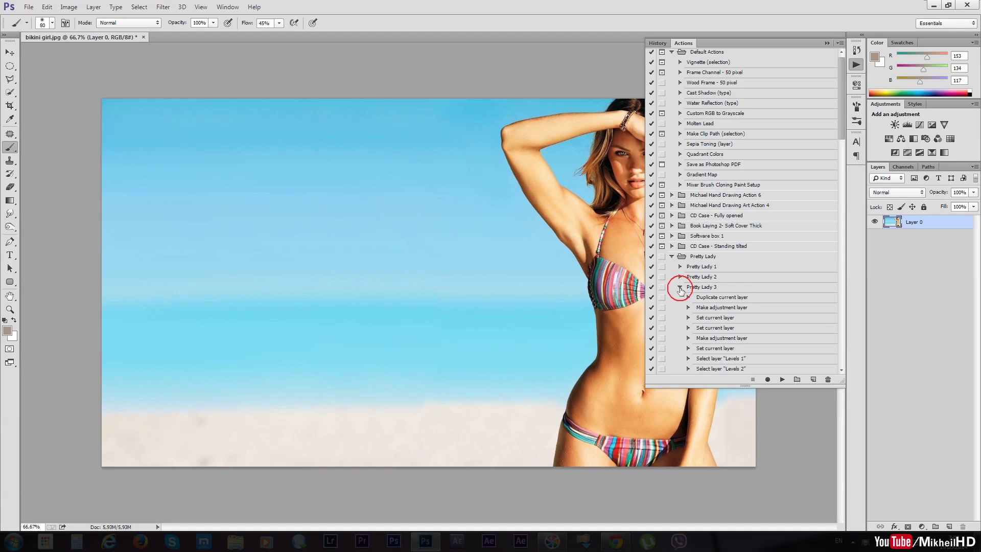
{"action": "left_click", "coordinate": [703, 290]}
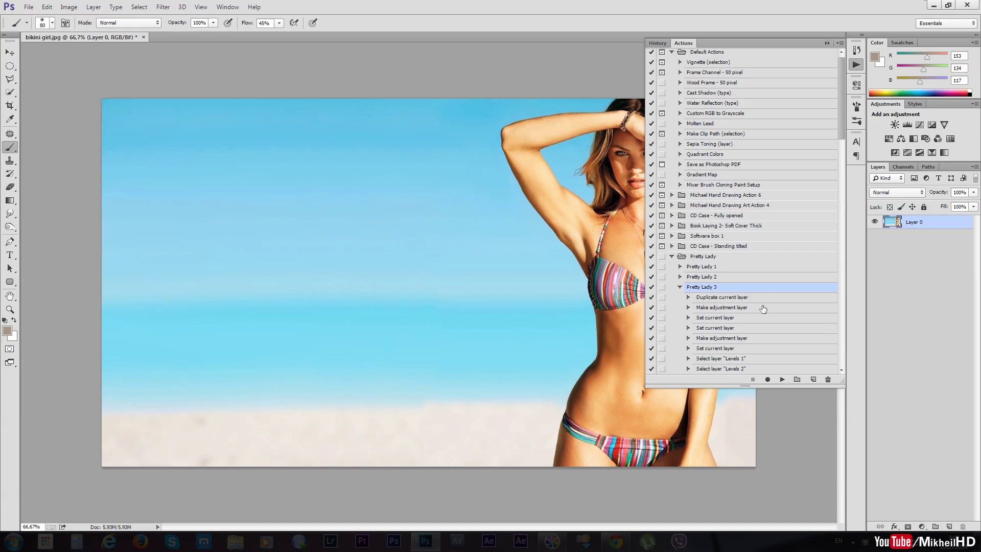
{"action": "left_click", "coordinate": [702, 290]}
{"action": "left_click_drag", "start_coordinate": [843, 134], "coordinate": [841, 173]}
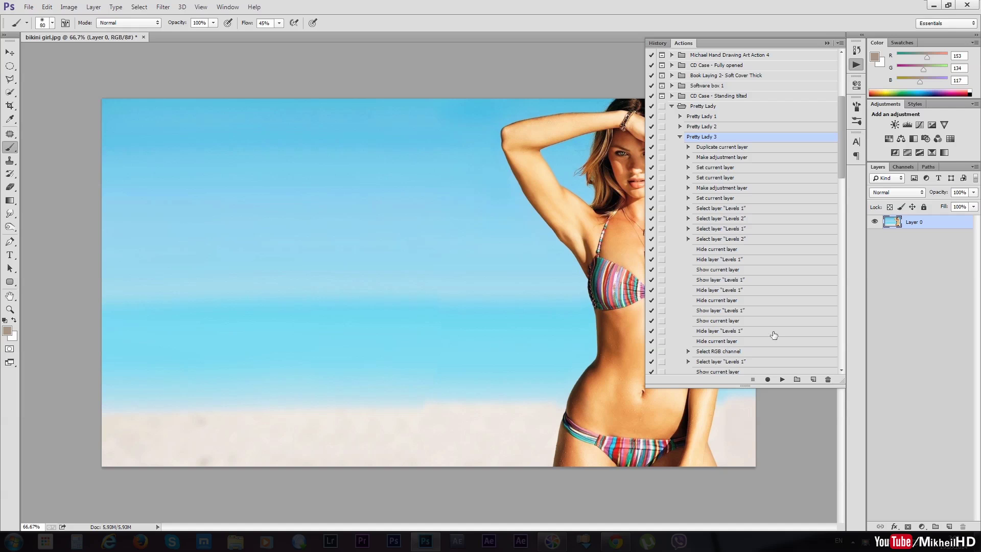
{"action": "mouse_move", "coordinate": [843, 167]}
{"action": "left_mouse_down"}
{"action": "mouse_move", "coordinate": [843, 213]}
{"action": "mouse_move", "coordinate": [852, 157]}
{"action": "left_mouse_up"}
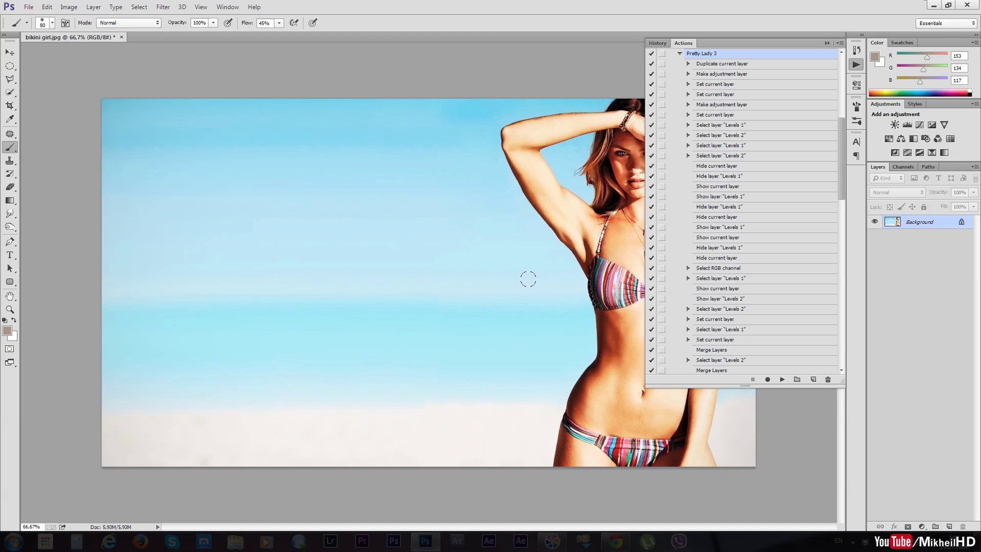
{"action": "left_click", "coordinate": [856, 64]}
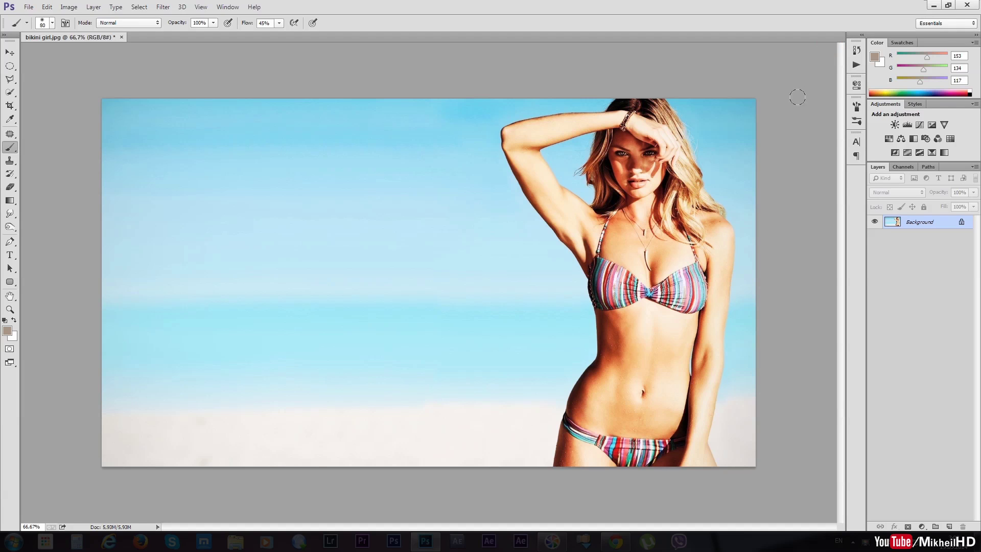
Revert the beach photo to its original state from the History panel.
{"action": "left_click", "coordinate": [857, 64]}
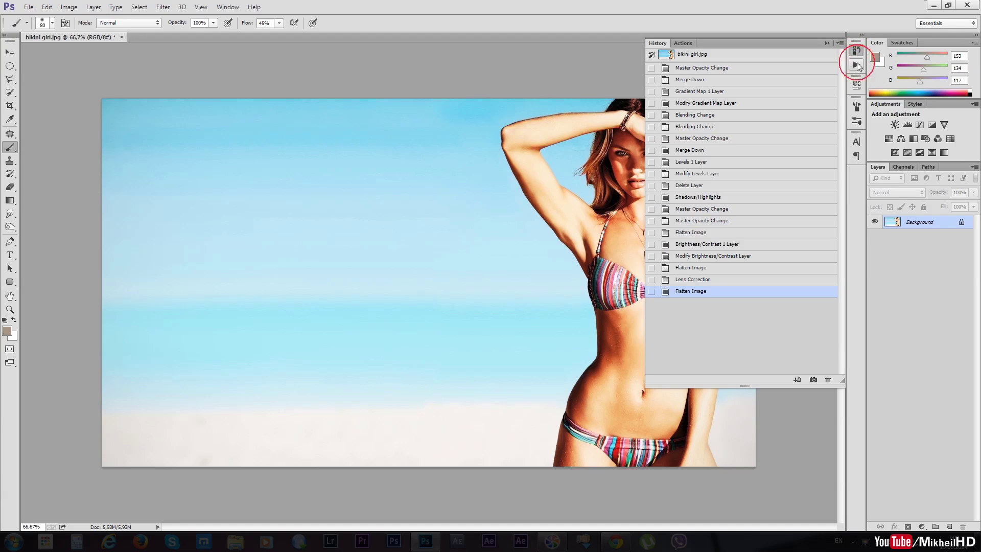
{"action": "left_click", "coordinate": [684, 43]}
{"action": "left_click_drag", "start_coordinate": [841, 140], "coordinate": [841, 79]}
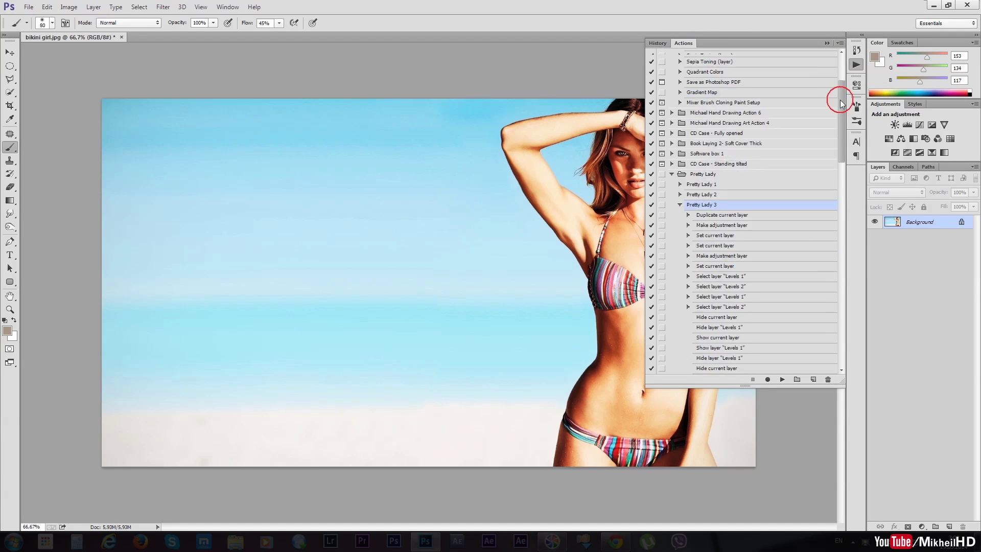
{"action": "left_click", "coordinate": [658, 43]}
{"action": "left_click", "coordinate": [695, 54]}
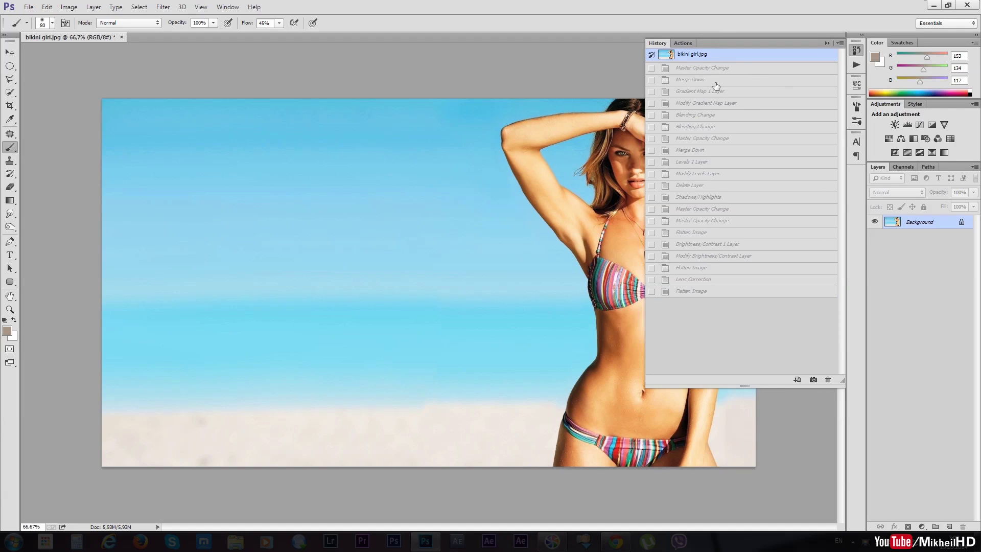
Play the Pretty Lady 6 action on the photo and hide the panel to view it.
{"action": "left_click", "coordinate": [684, 43]}
{"action": "left_click", "coordinate": [680, 289]}
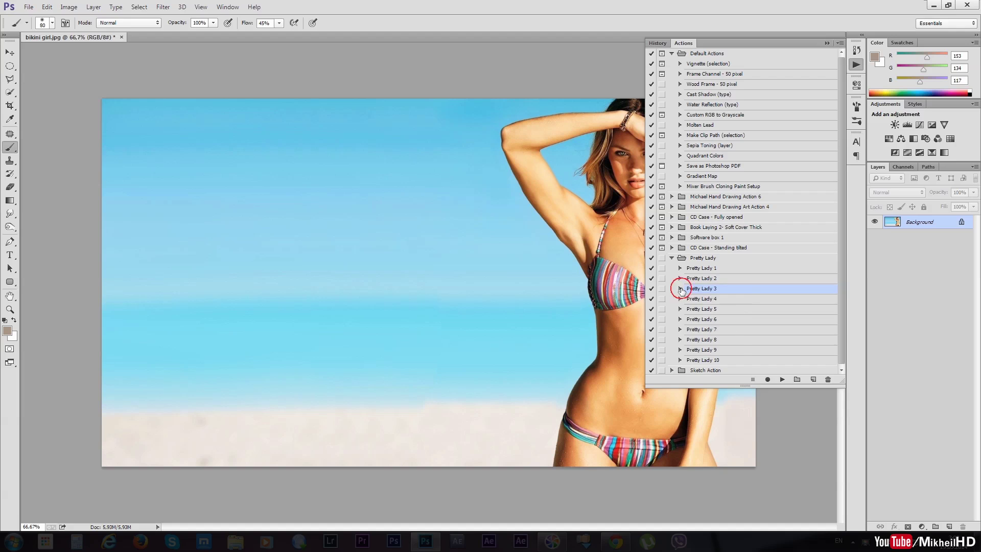
{"action": "left_click", "coordinate": [681, 319]}
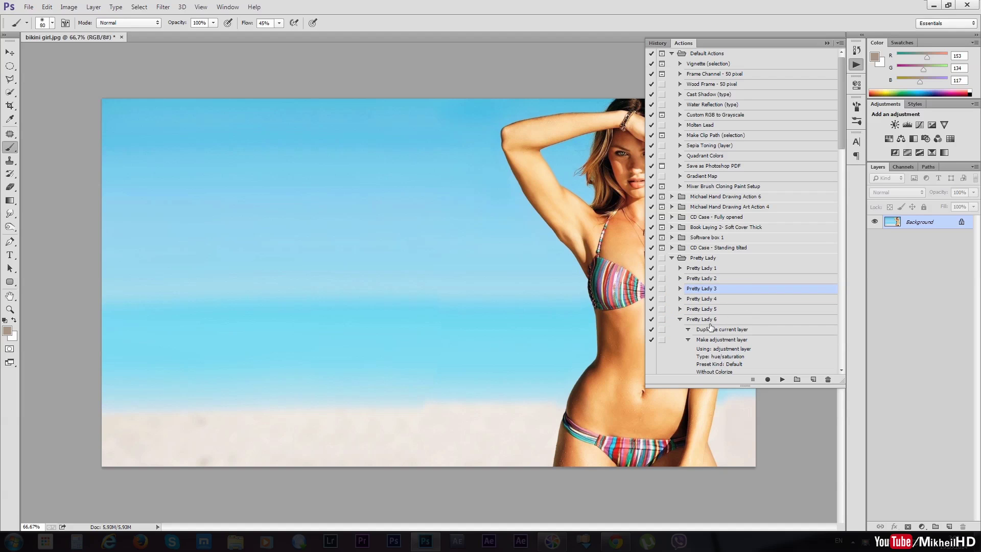
{"action": "left_click", "coordinate": [701, 320]}
{"action": "left_click", "coordinate": [782, 381]}
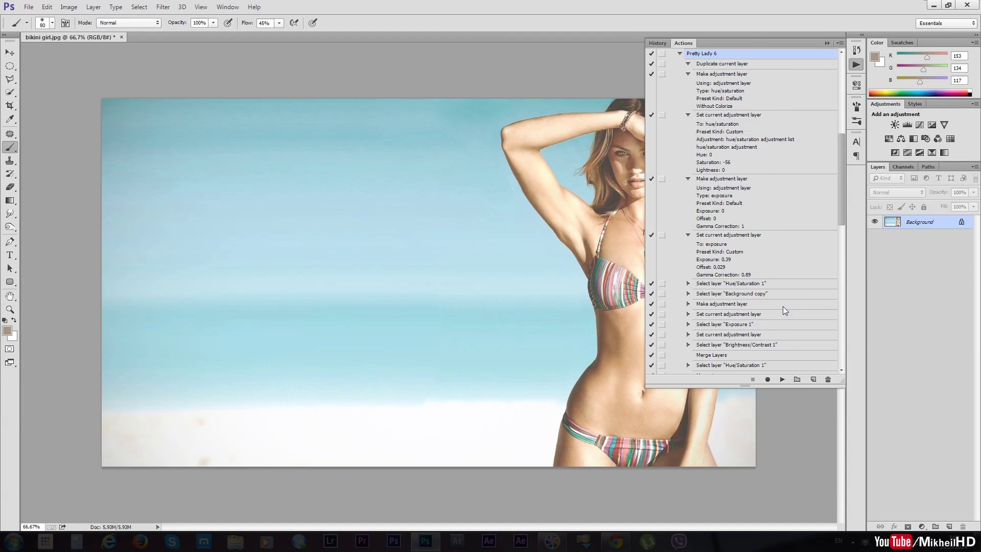
{"action": "left_click", "coordinate": [828, 45]}
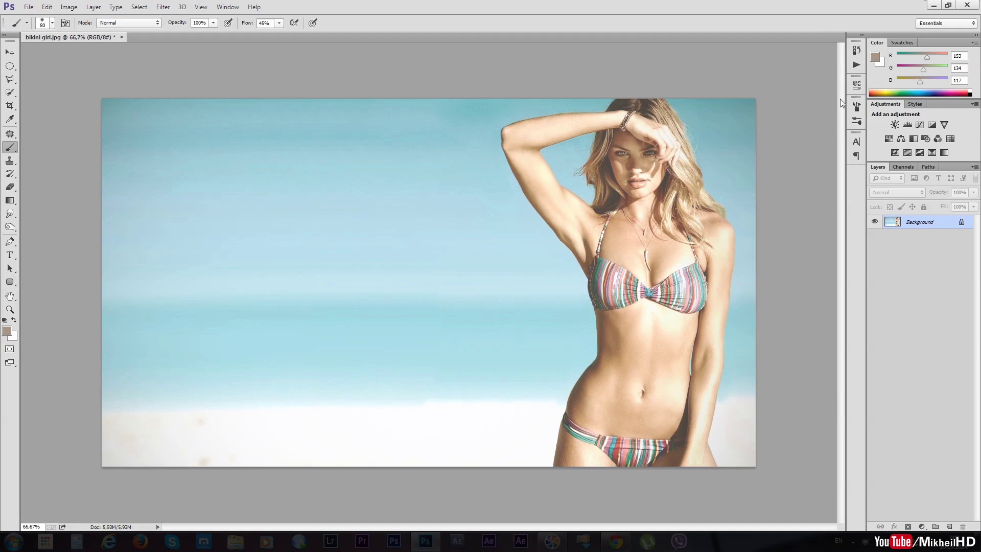
Revert the photo again, fold away the Pretty Lady set and hide the Actions panel.
{"action": "left_click", "coordinate": [857, 50]}
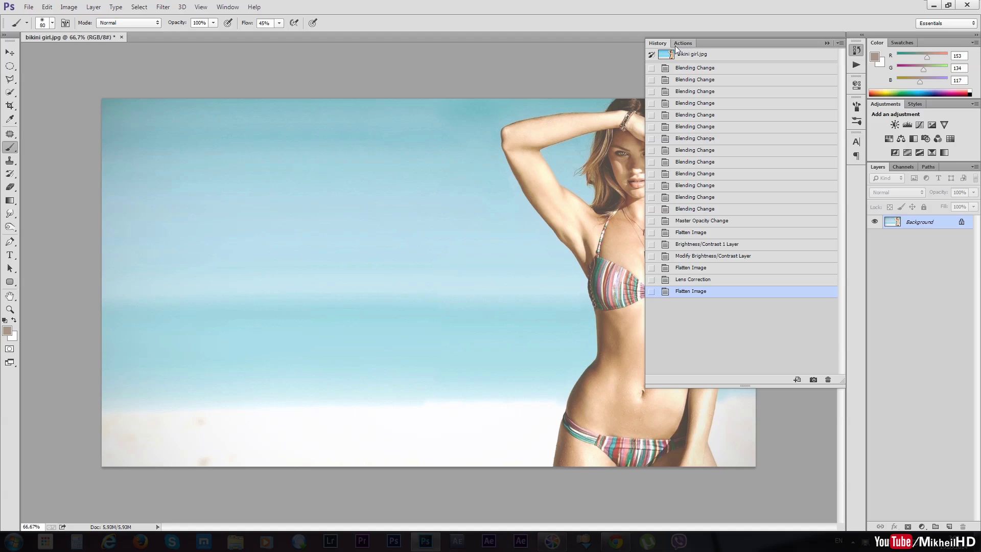
{"action": "left_click", "coordinate": [687, 53]}
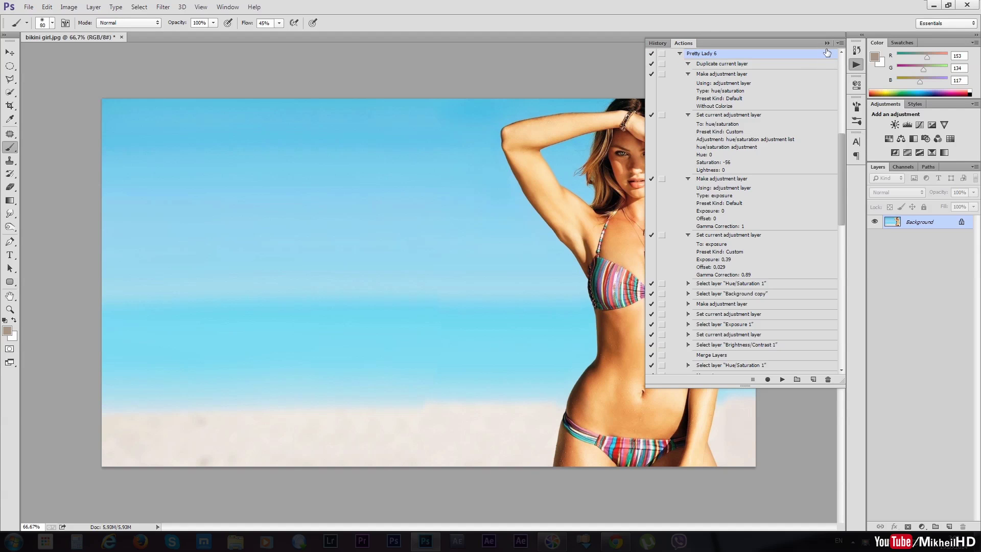
{"action": "scroll", "coordinate": [710, 148], "scroll_direction": "up", "scroll_amount": 3}
{"action": "left_click", "coordinate": [677, 116]}
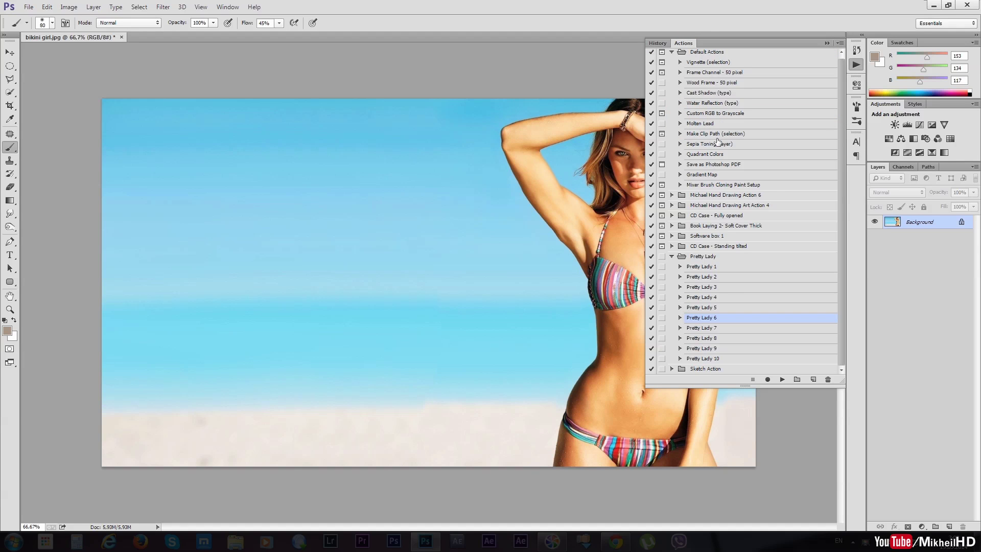
{"action": "left_click", "coordinate": [672, 256]}
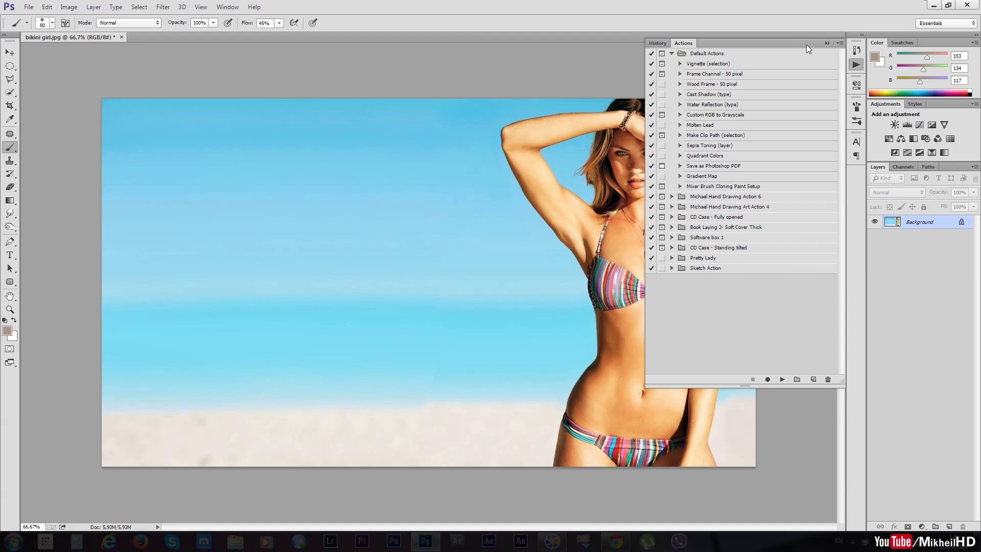
{"action": "left_click", "coordinate": [827, 40]}
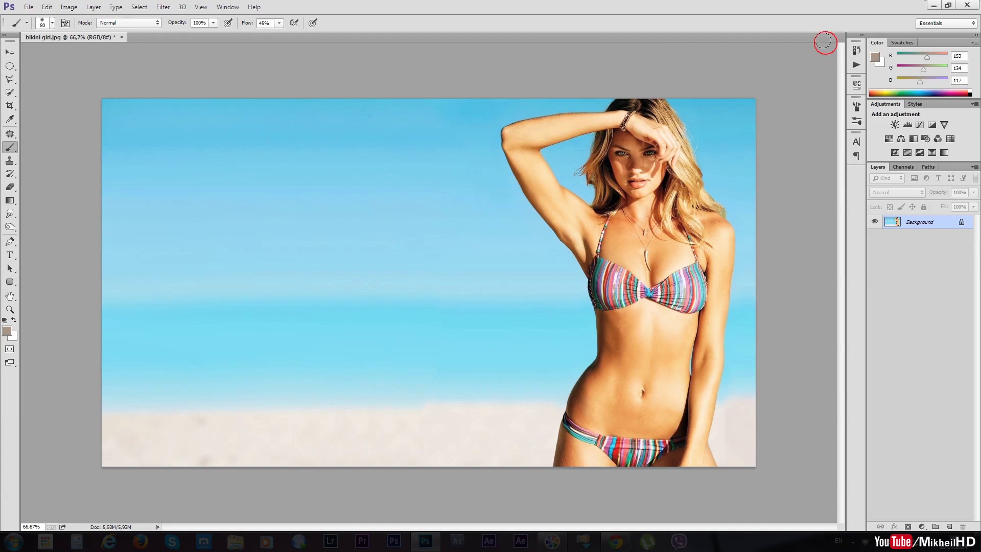
Select the Move tool, reopen the Actions panel from the Window menu and start a new action.
{"action": "left_click", "coordinate": [10, 52]}
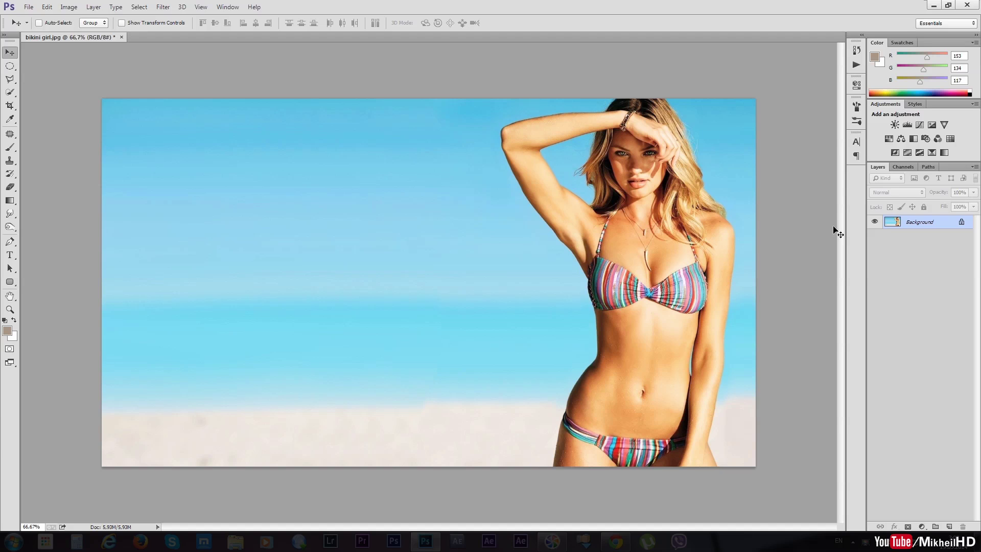
{"action": "left_click", "coordinate": [857, 65]}
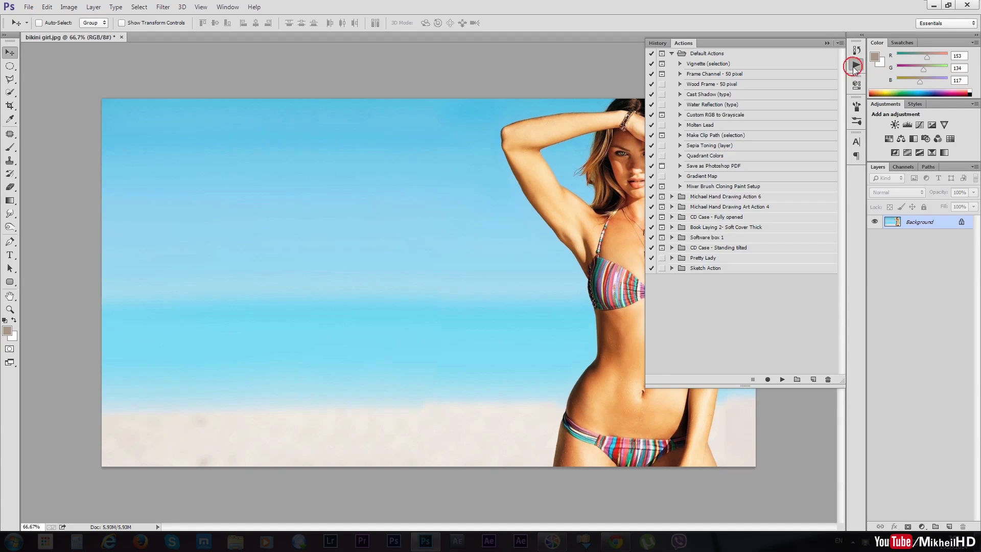
{"action": "left_click", "coordinate": [857, 64]}
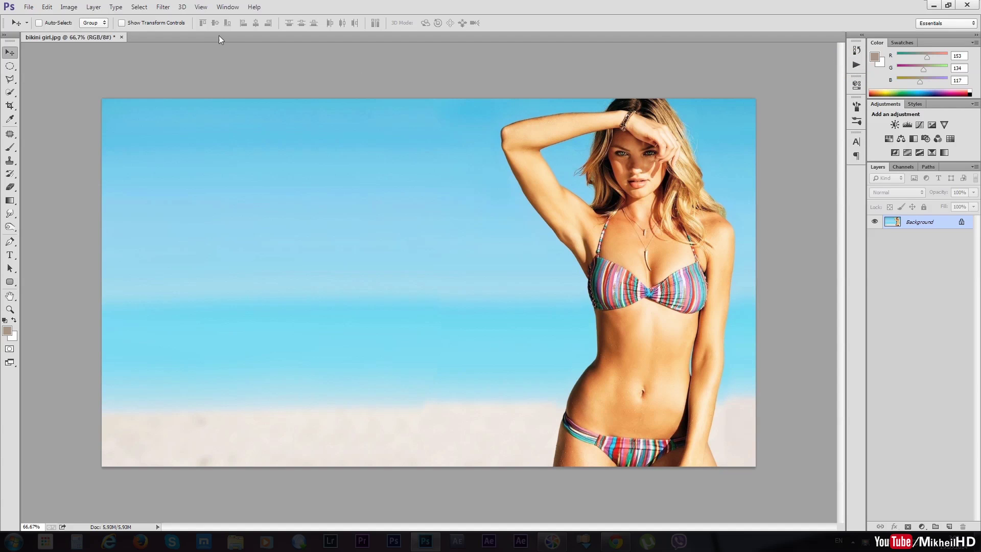
{"action": "left_click", "coordinate": [227, 7]}
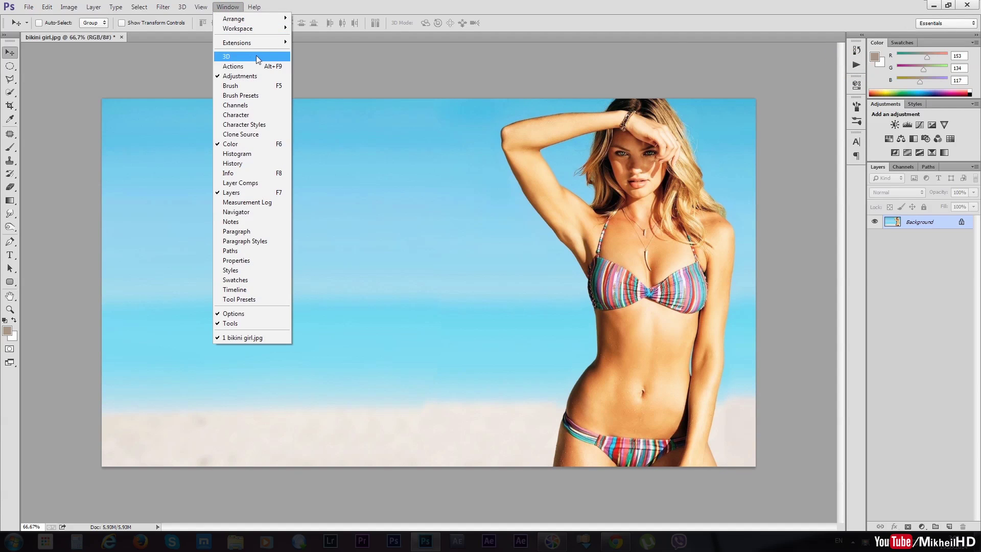
{"action": "left_click", "coordinate": [245, 66]}
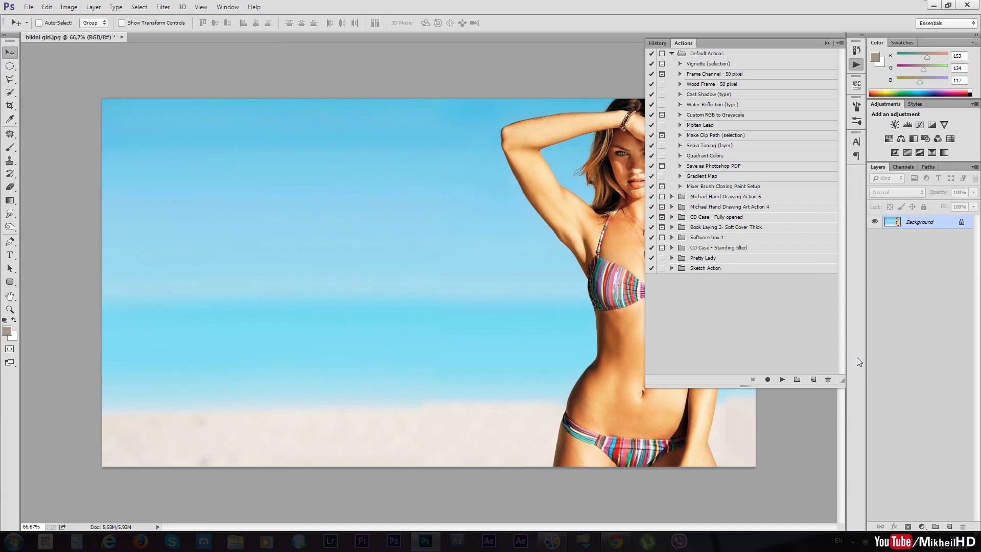
{"action": "left_click", "coordinate": [813, 381]}
Name the new action 'sხალ', label it Red and leave the function key as None.
{"action": "left_click", "coordinate": [813, 380]}
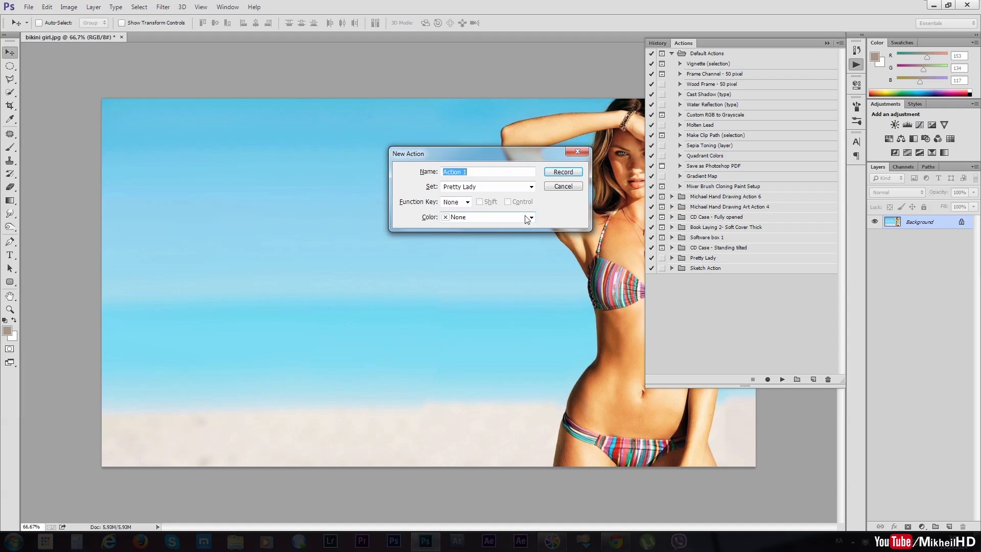
{"action": "type", "text": "s"}
{"action": "type", "text": "ხალი"}
{"action": "left_click", "coordinate": [467, 202]}
{"action": "left_click", "coordinate": [479, 219]}
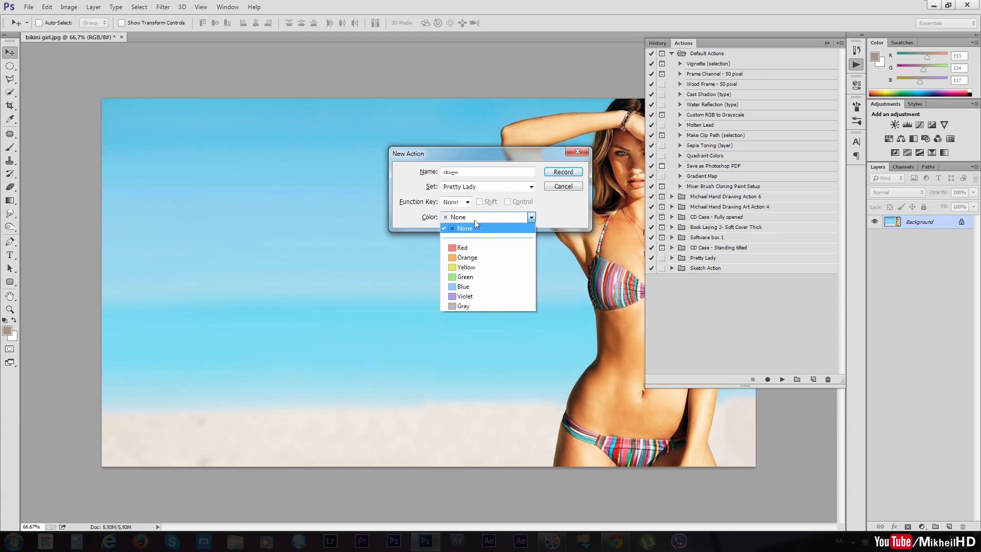
{"action": "left_click", "coordinate": [460, 240]}
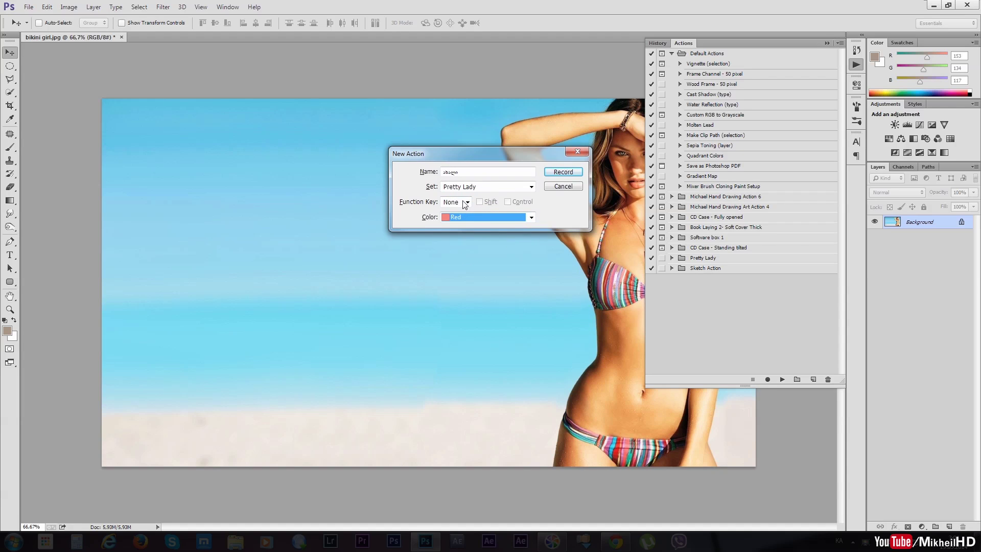
{"action": "left_click", "coordinate": [466, 203]}
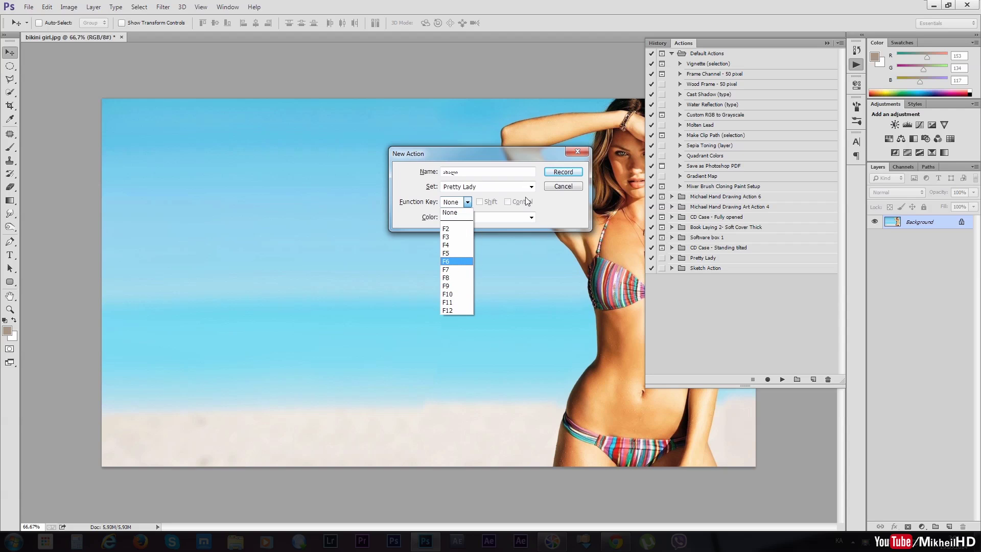
{"action": "left_click", "coordinate": [547, 159]}
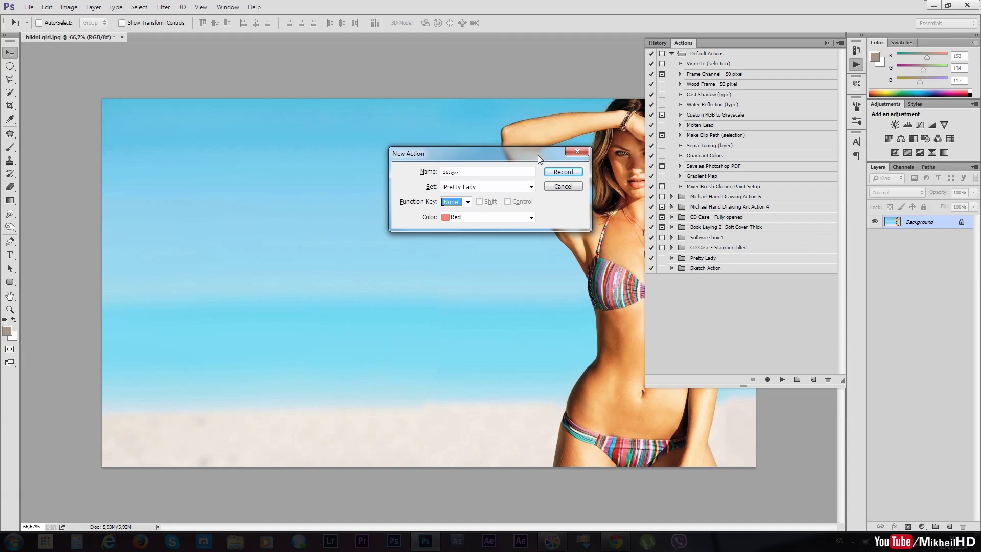
Place the new action in the Default Actions set and start recording.
{"action": "left_click_drag", "start_coordinate": [486, 155], "coordinate": [466, 180]}
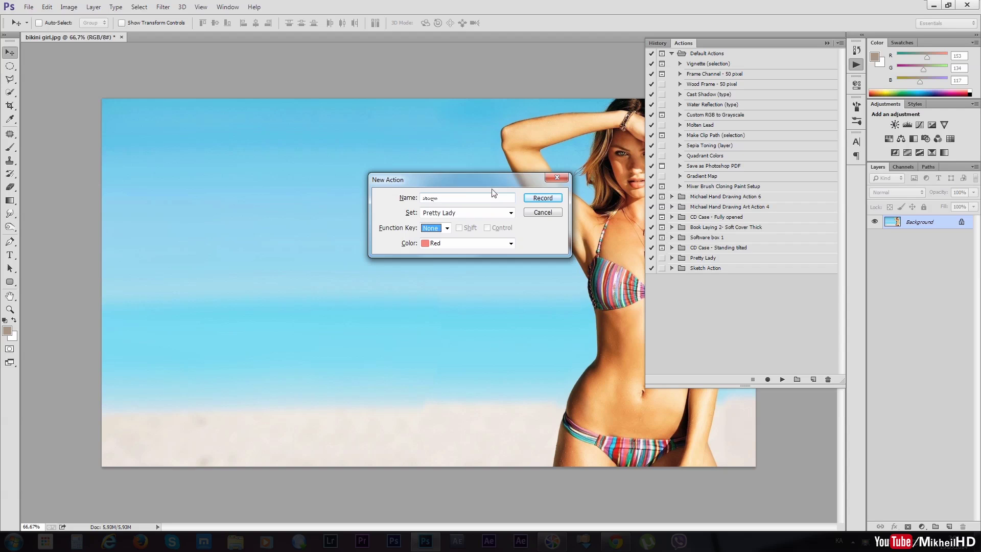
{"action": "left_click_drag", "start_coordinate": [493, 180], "coordinate": [520, 210]}
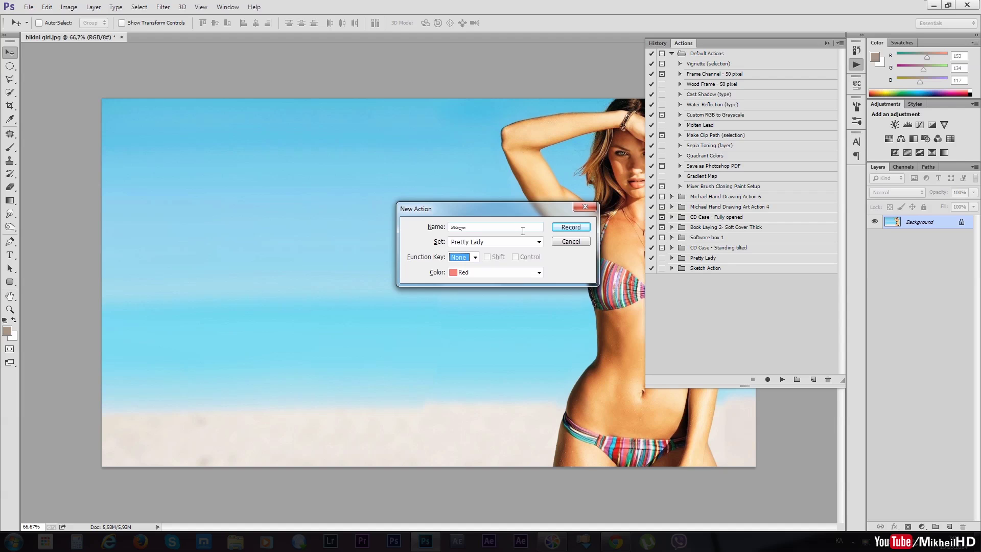
{"action": "left_click_drag", "start_coordinate": [500, 209], "coordinate": [495, 187]}
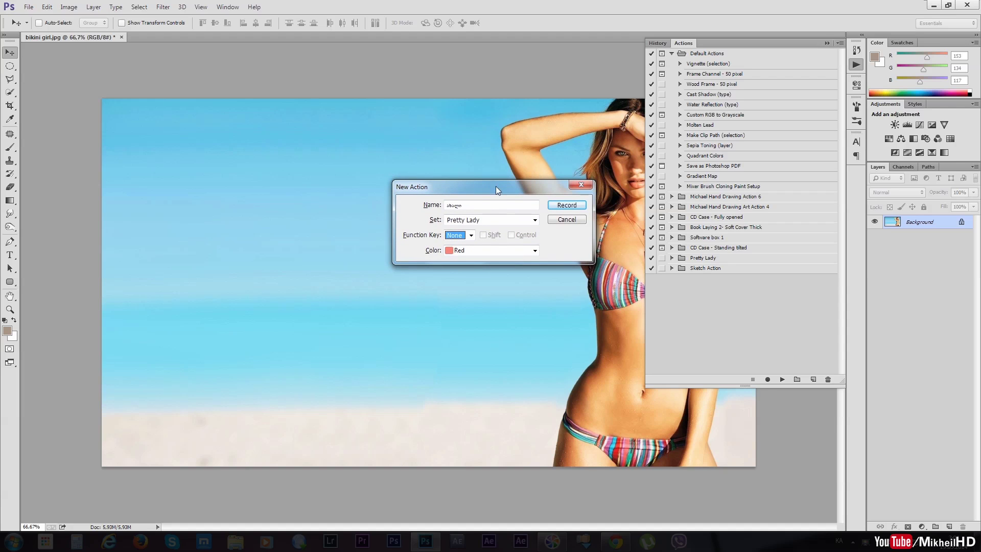
{"action": "left_click", "coordinate": [534, 220]}
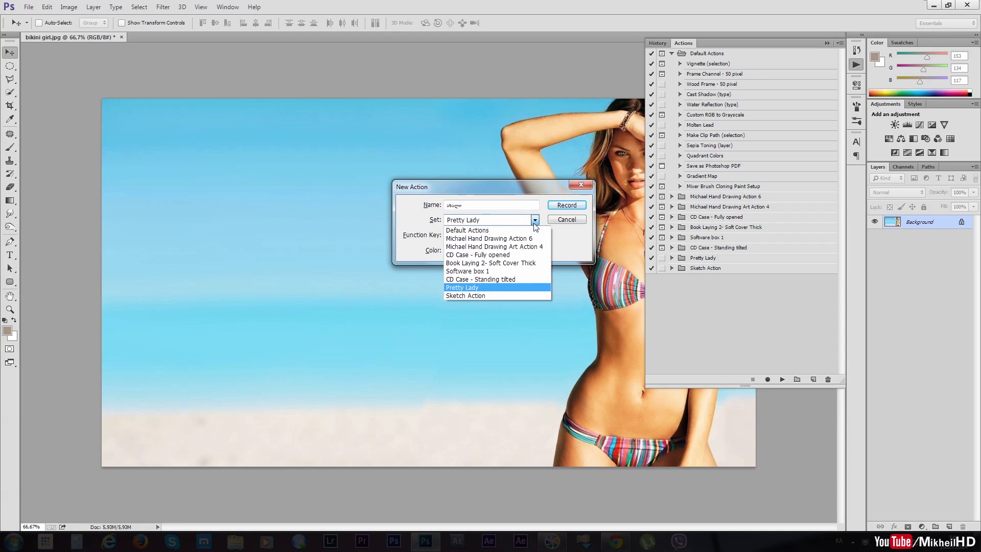
{"action": "left_click", "coordinate": [496, 230]}
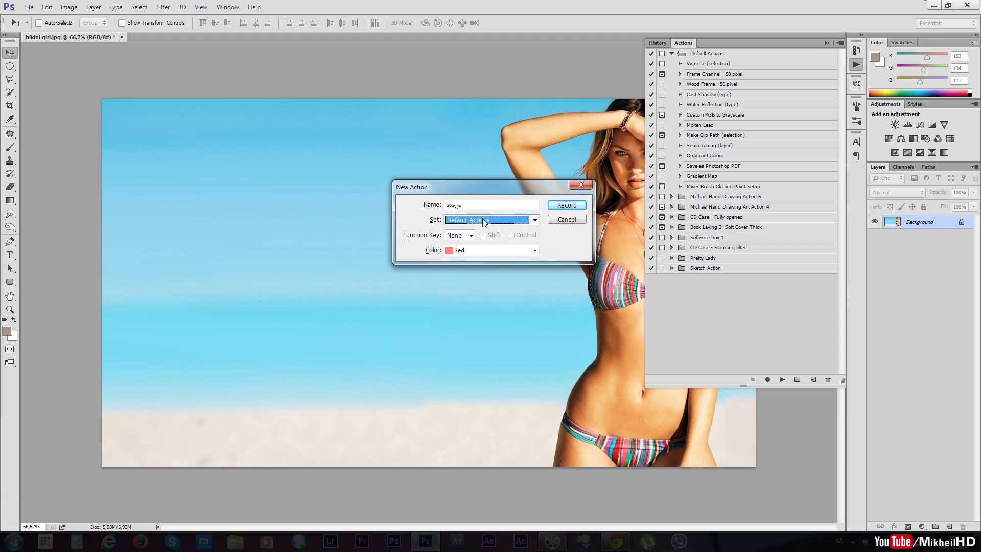
{"action": "left_click", "coordinate": [488, 219]}
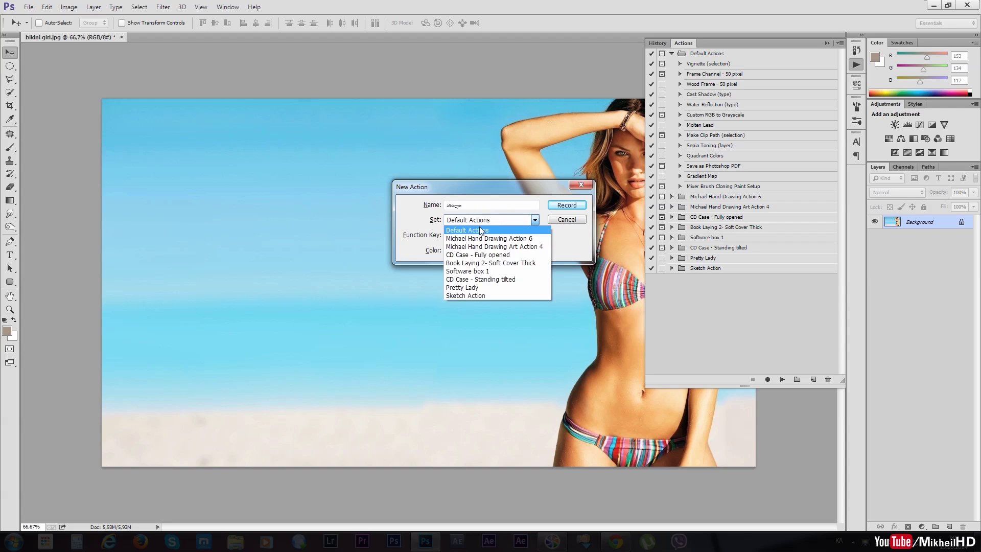
{"action": "left_click", "coordinate": [478, 225]}
{"action": "left_click", "coordinate": [474, 205]}
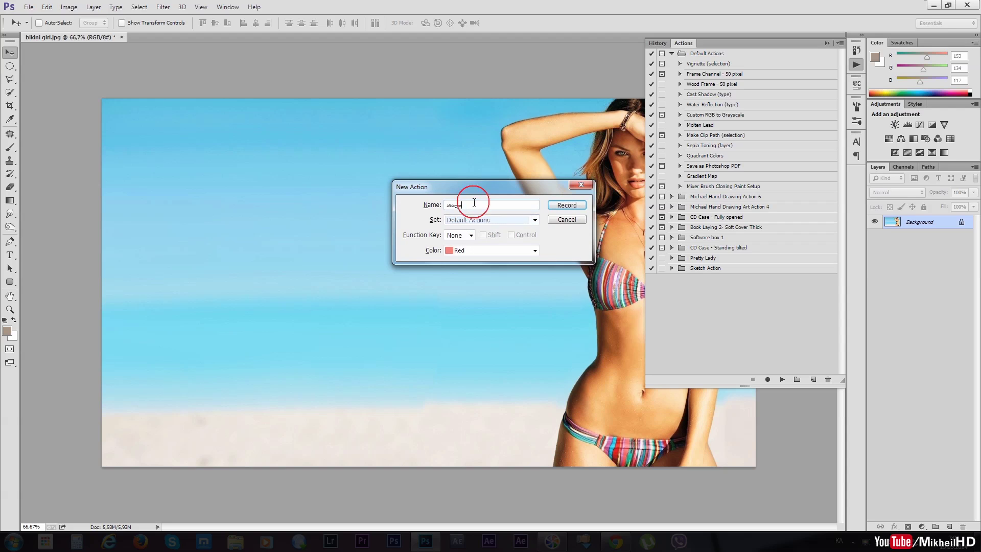
{"action": "left_click", "coordinate": [567, 206]}
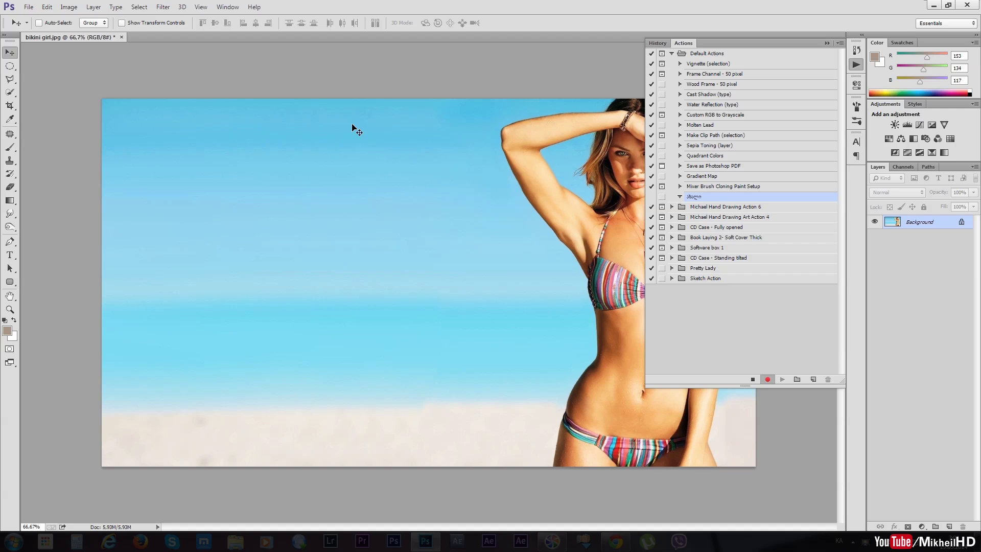
Float the beach photo in an enlarged window zoomed out to show the whole image.
{"action": "left_click_drag", "start_coordinate": [109, 38], "coordinate": [112, 68]}
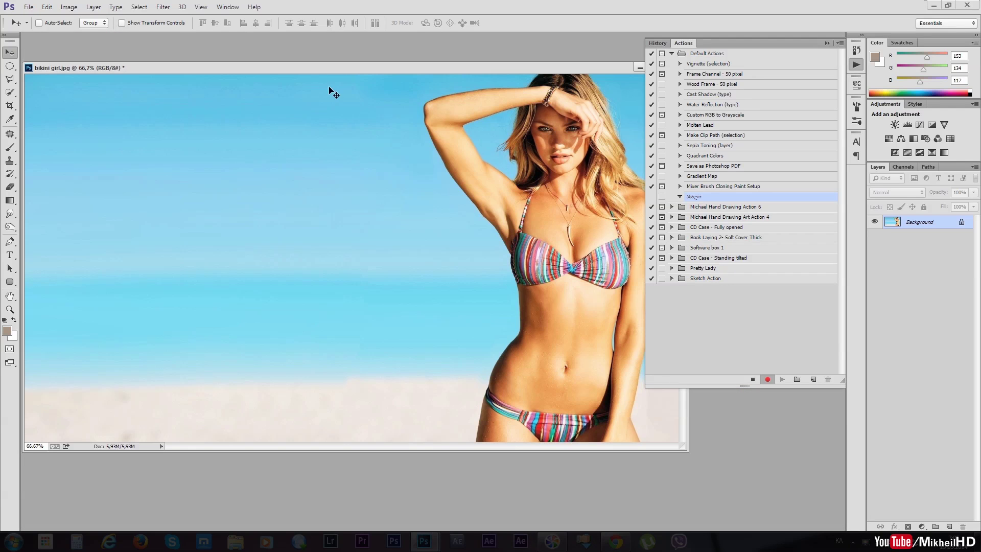
{"action": "left_click_drag", "start_coordinate": [600, 69], "coordinate": [624, 78]}
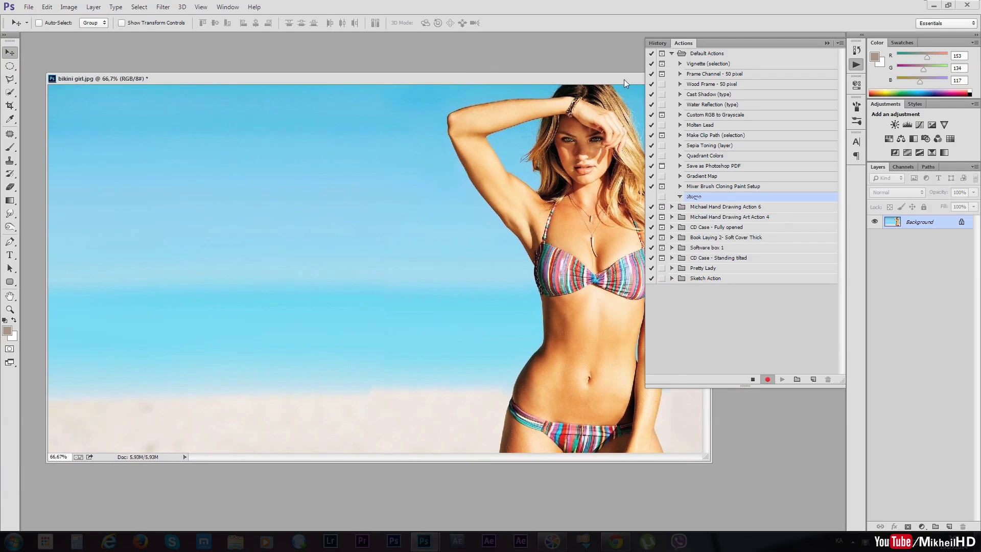
{"action": "key", "text": "z"}
{"action": "left_click_drag", "start_coordinate": [428, 312], "coordinate": [409, 310]}
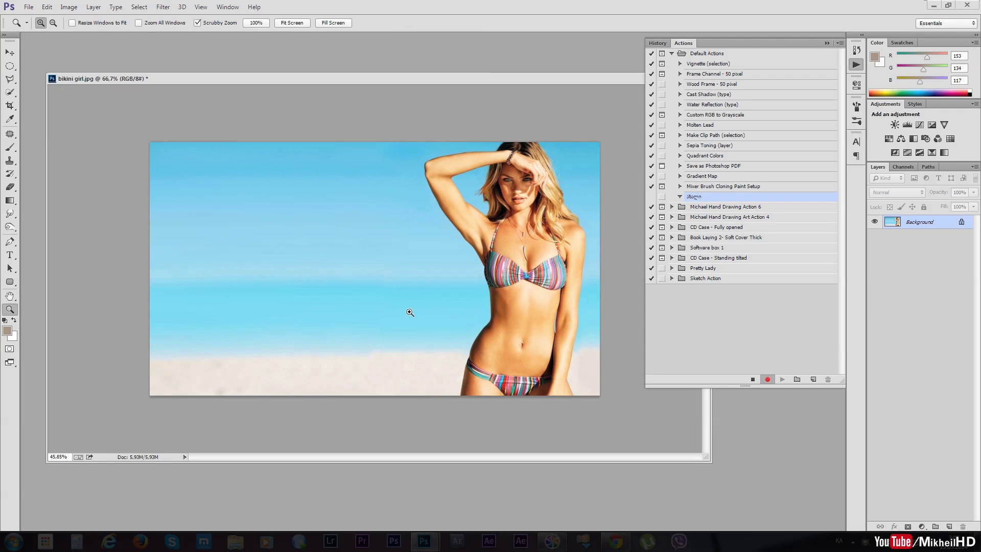
{"action": "left_click_drag", "start_coordinate": [624, 82], "coordinate": [535, 95]}
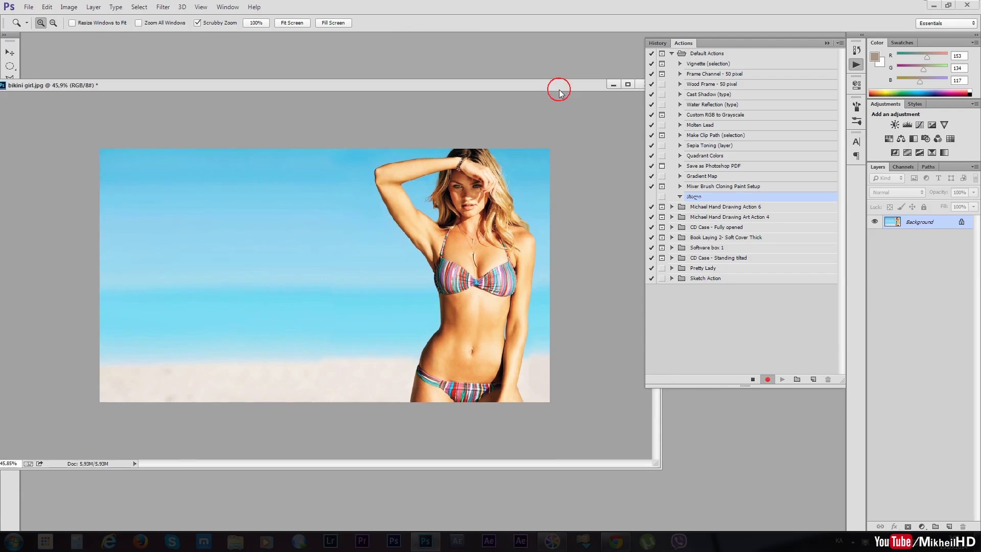
{"action": "left_click_drag", "start_coordinate": [622, 104], "coordinate": [417, 151]}
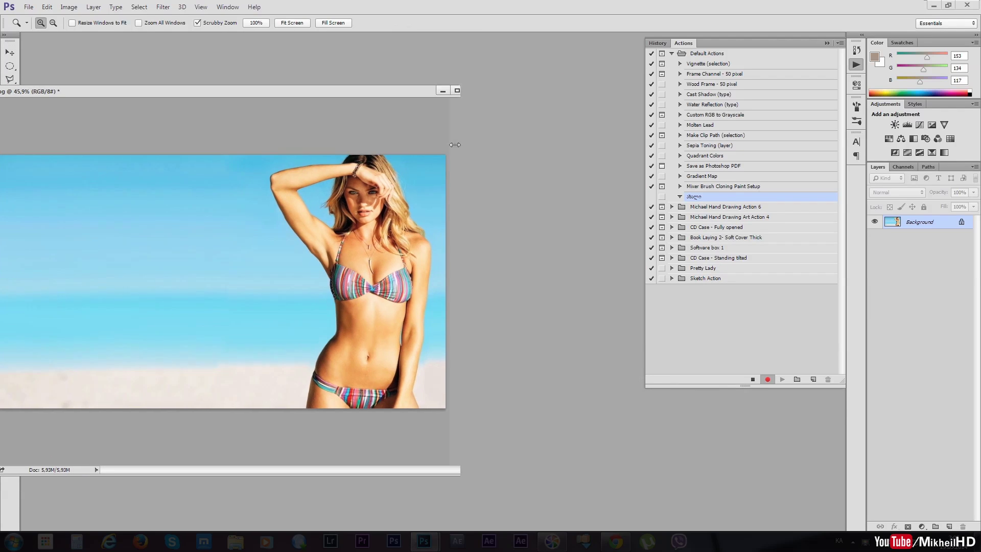
{"action": "left_click_drag", "start_coordinate": [300, 88], "coordinate": [451, 82]}
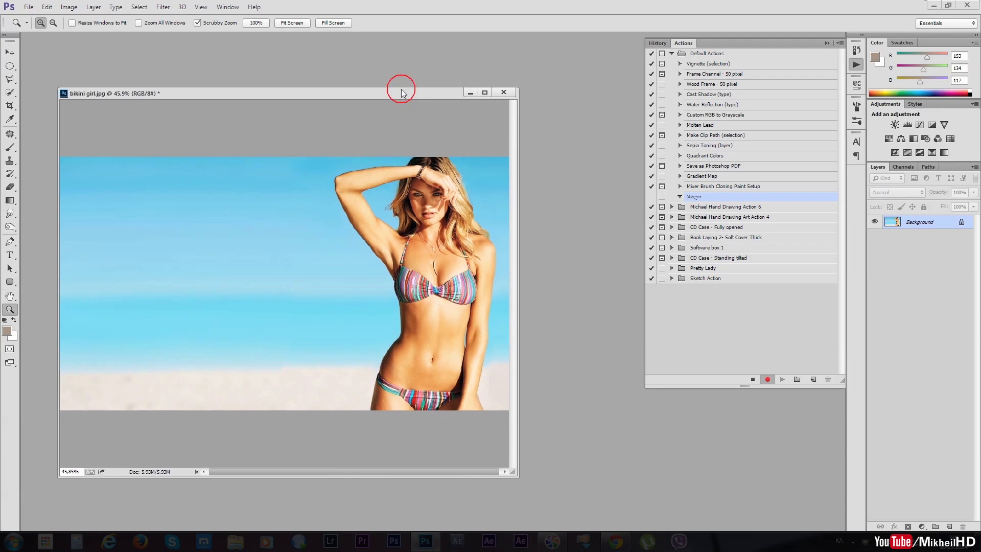
{"action": "left_click_drag", "start_coordinate": [560, 463], "coordinate": [606, 466]}
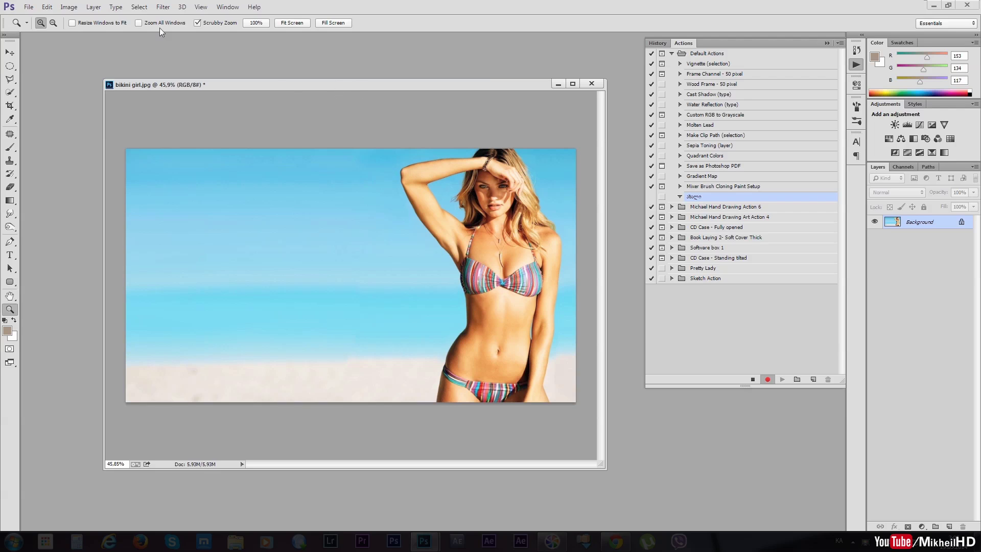
{"action": "left_click", "coordinate": [69, 7]}
{"action": "mouse_move", "coordinate": [84, 32]}
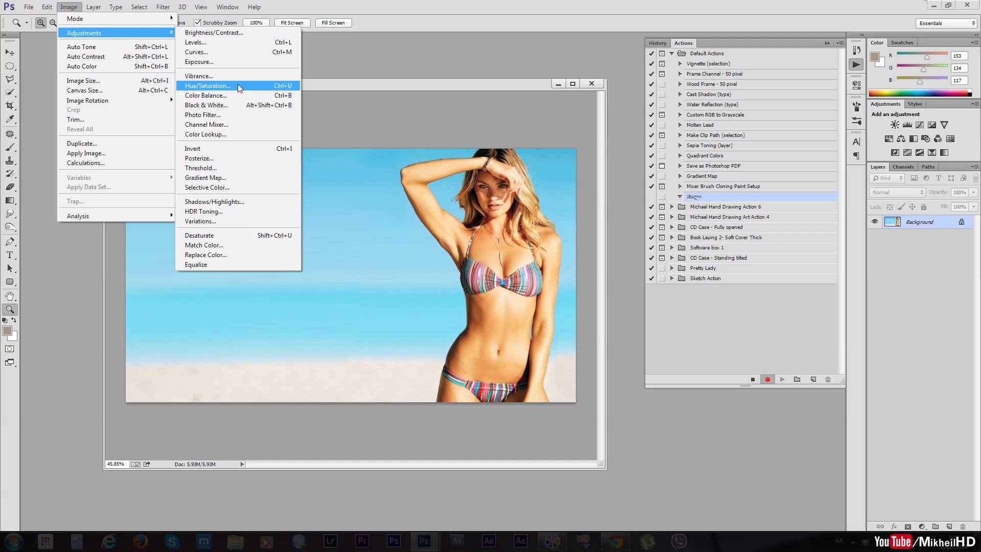
Apply Hue/Saturation with Saturation +5 to the photo while the action records.
{"action": "left_click", "coordinate": [238, 86]}
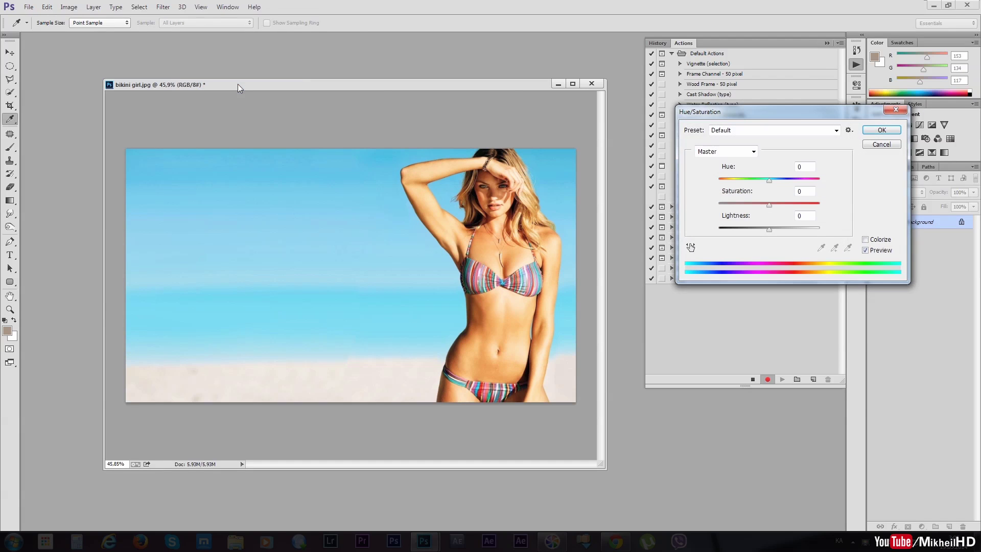
{"action": "left_click_drag", "start_coordinate": [773, 117], "coordinate": [557, 303]}
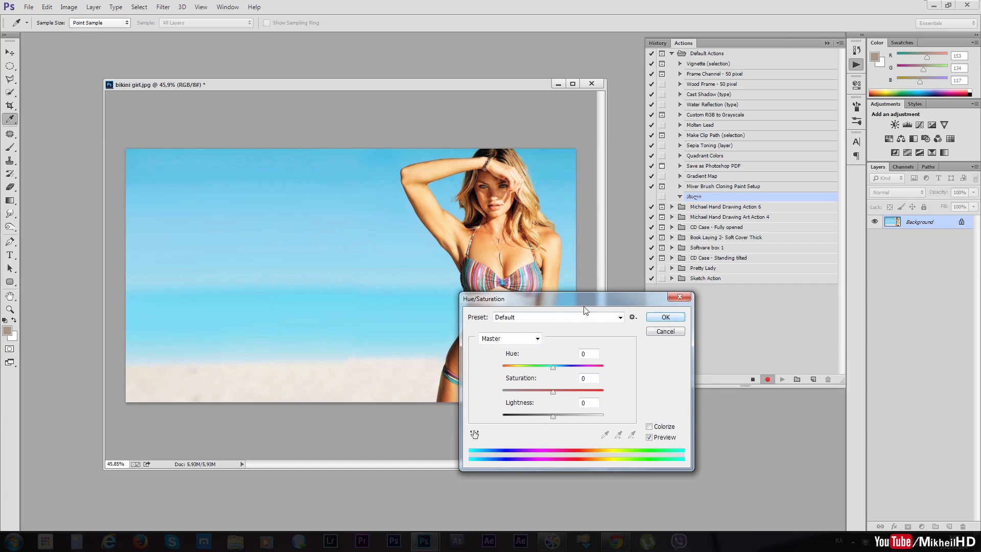
{"action": "left_click_drag", "start_coordinate": [584, 303], "coordinate": [303, 128]}
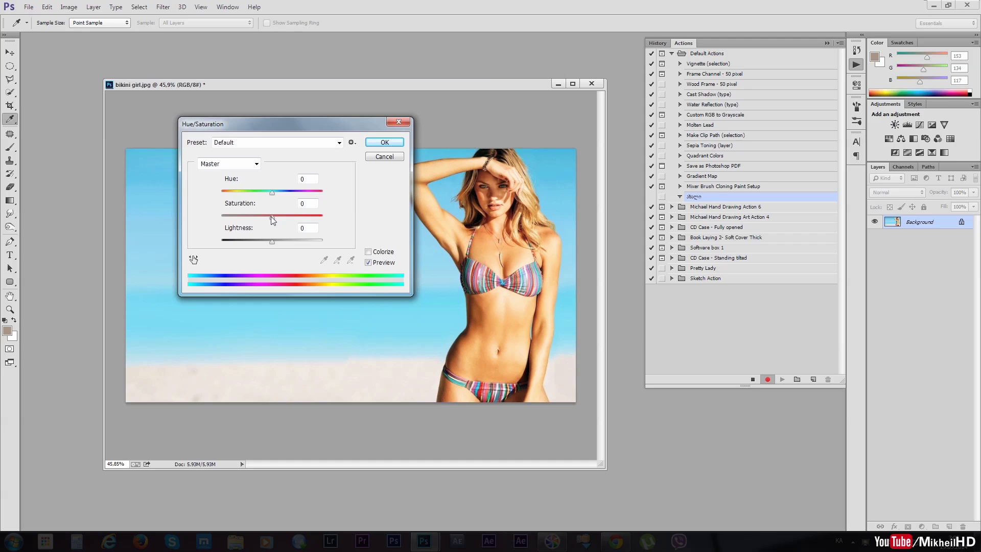
{"action": "left_click_drag", "start_coordinate": [271, 216], "coordinate": [275, 216]}
{"action": "left_click", "coordinate": [385, 143]}
{"action": "key", "text": "z"}
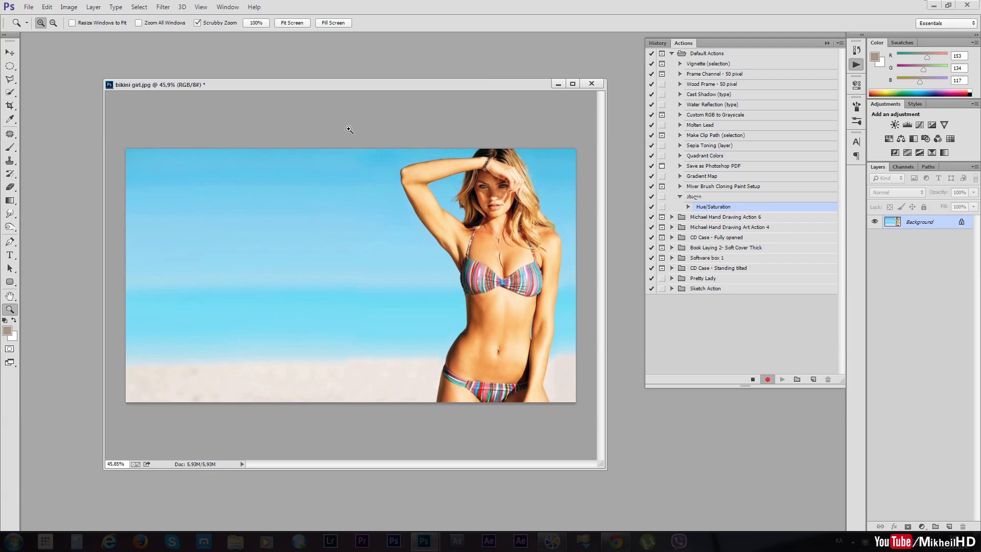
Apply a Warming Filter (81) photo filter at 25% density and check the recorded step.
{"action": "left_click", "coordinate": [163, 7]}
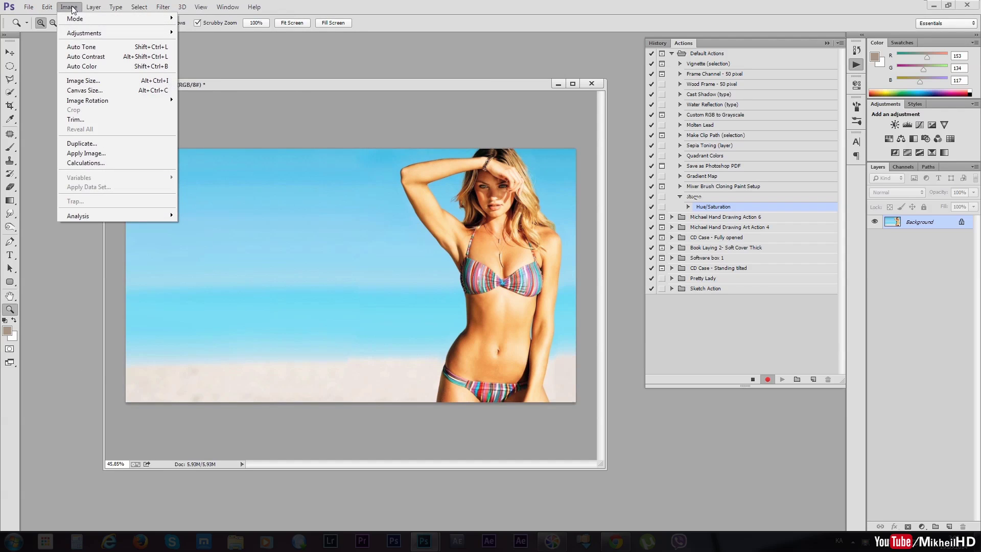
{"action": "mouse_move", "coordinate": [84, 32]}
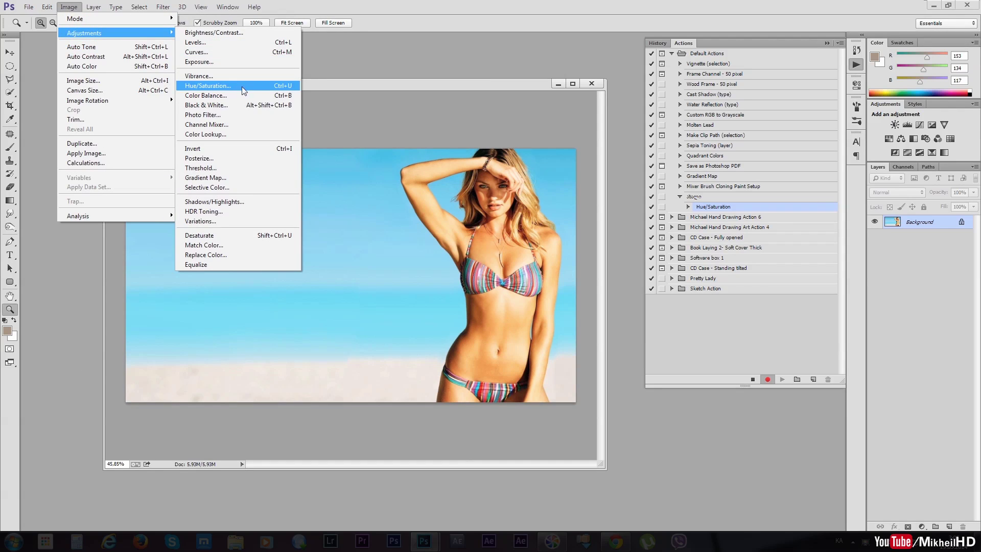
{"action": "left_click", "coordinate": [231, 115]}
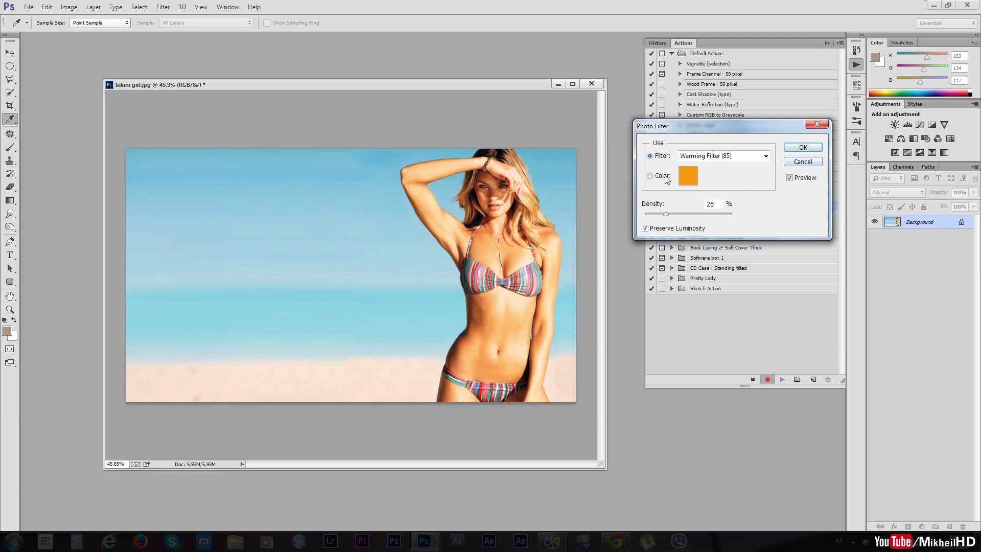
{"action": "left_click", "coordinate": [725, 156]}
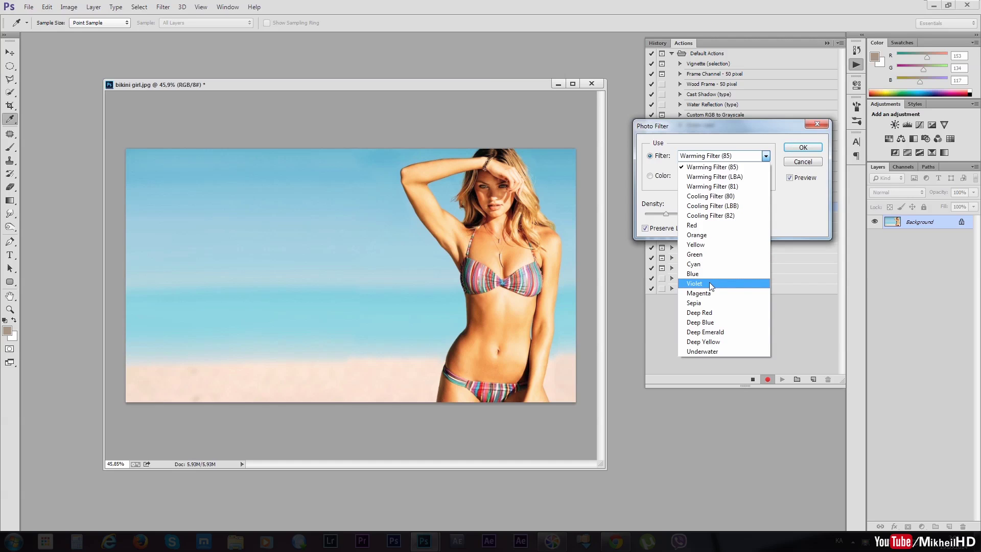
{"action": "left_click", "coordinate": [715, 187]}
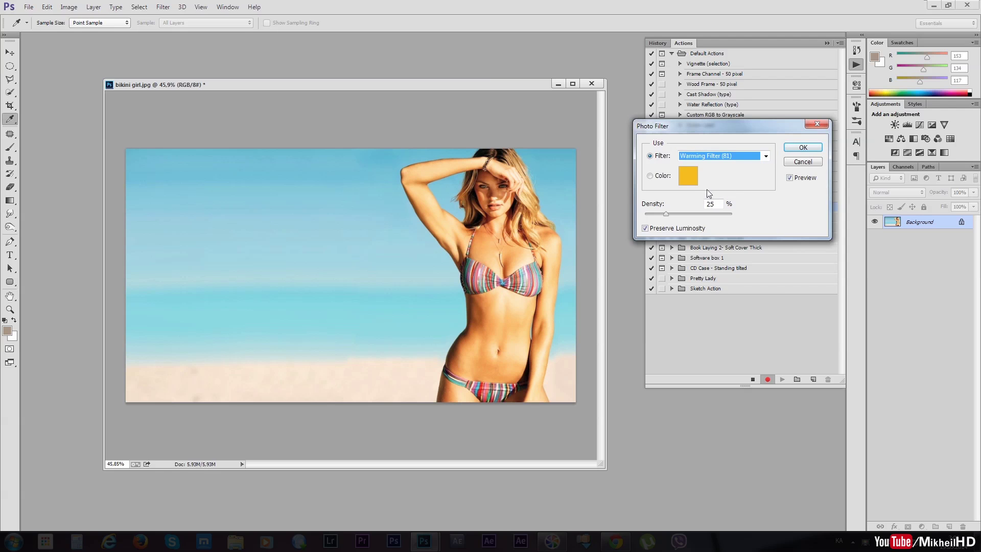
{"action": "left_click", "coordinate": [724, 163]}
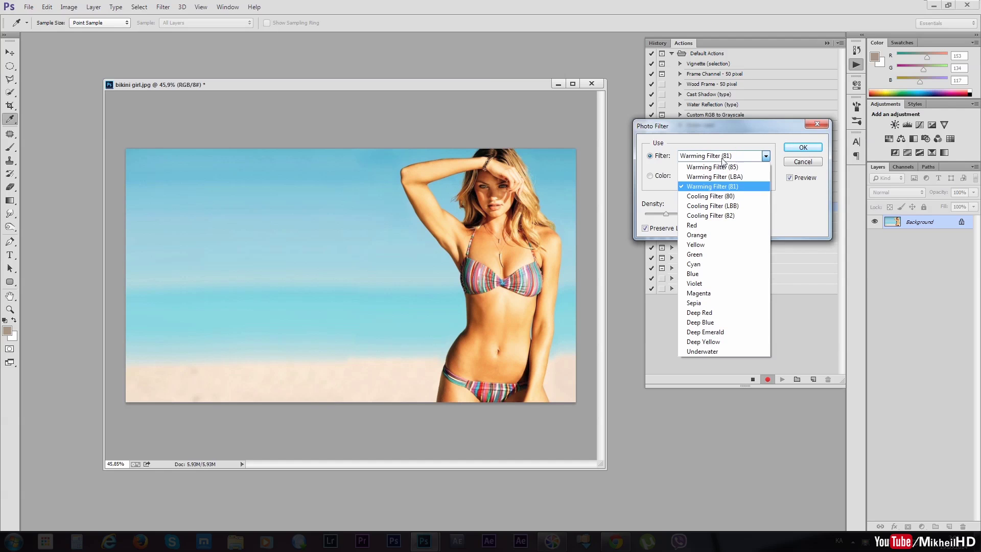
{"action": "left_click", "coordinate": [716, 186]}
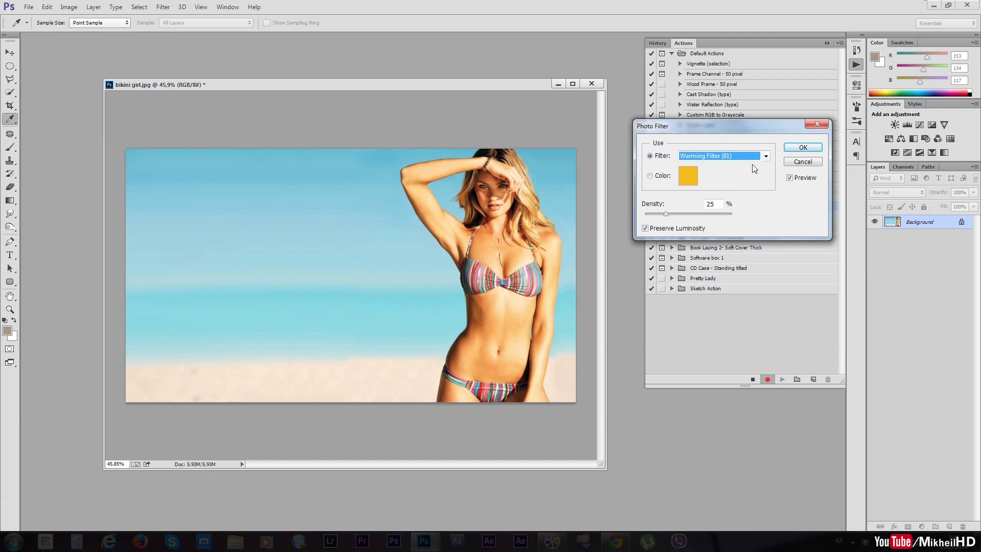
{"action": "left_click", "coordinate": [803, 148]}
{"action": "key", "text": "z"}
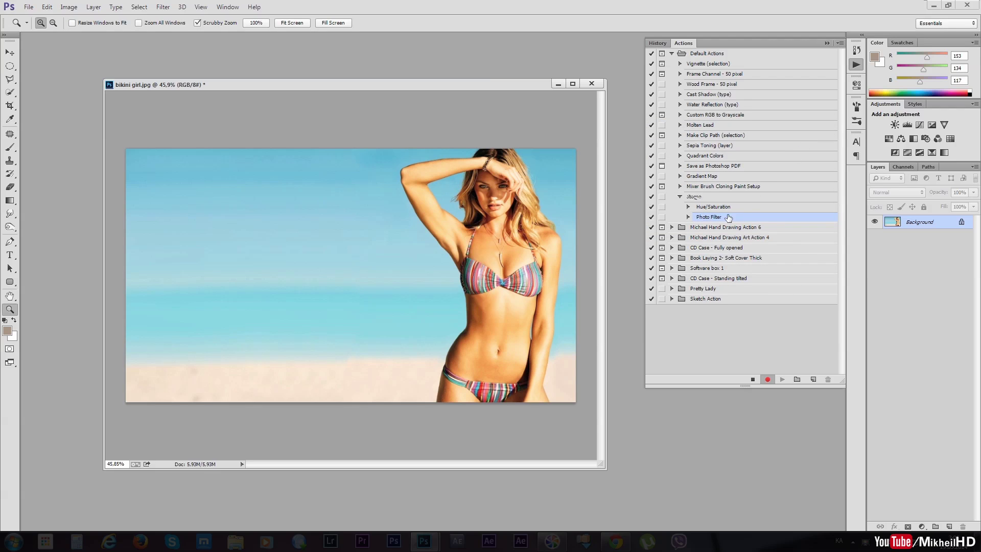
{"action": "left_click", "coordinate": [688, 217]}
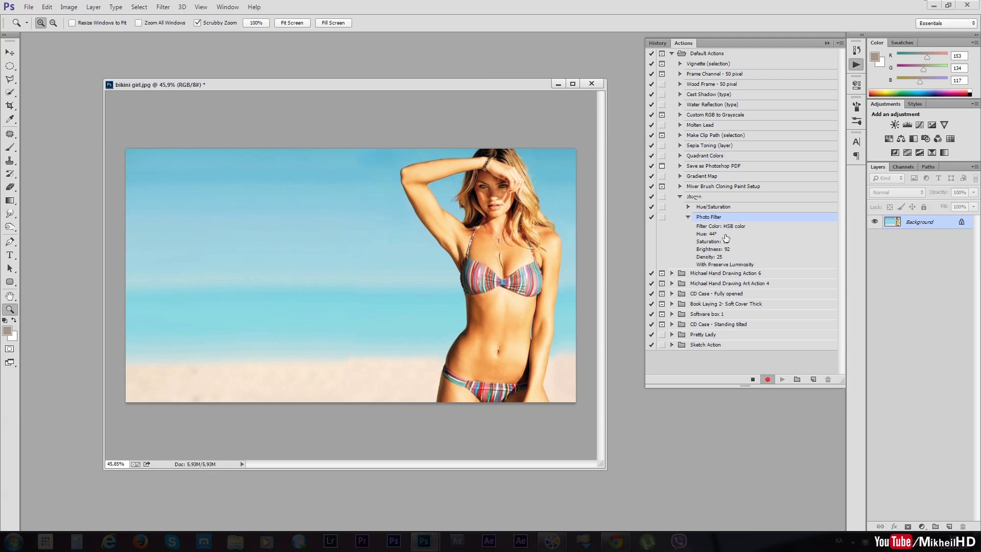
{"action": "left_click", "coordinate": [688, 217]}
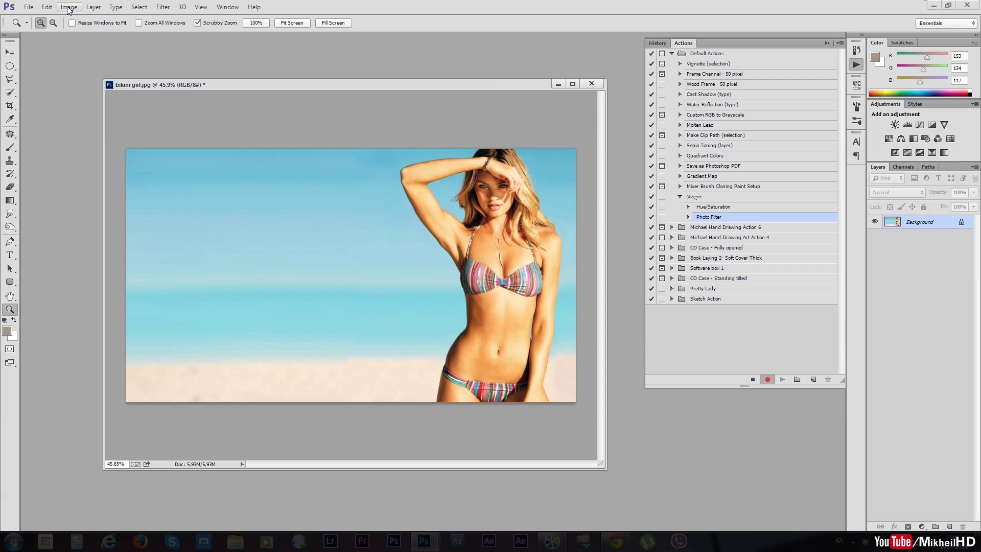
{"action": "left_click", "coordinate": [96, 7]}
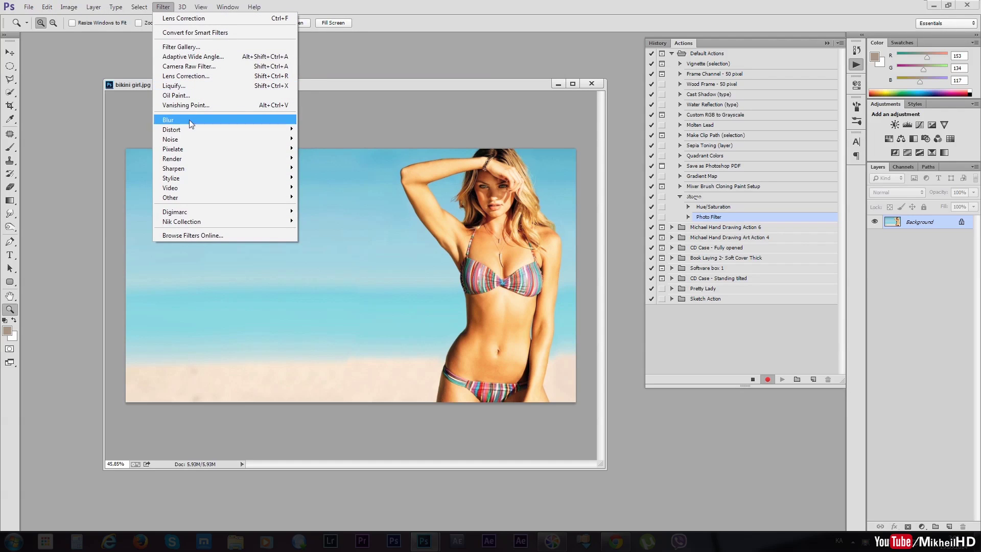
Darken the photo's corners with a negative Vignette Amount in Lens Correction's Custom settings.
{"action": "left_click", "coordinate": [195, 76]}
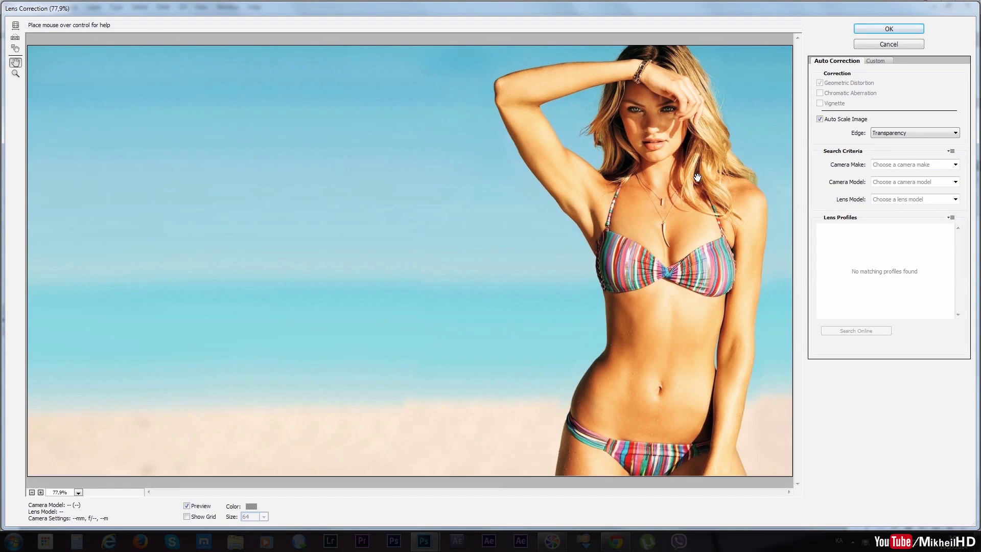
{"action": "left_click", "coordinate": [876, 61]}
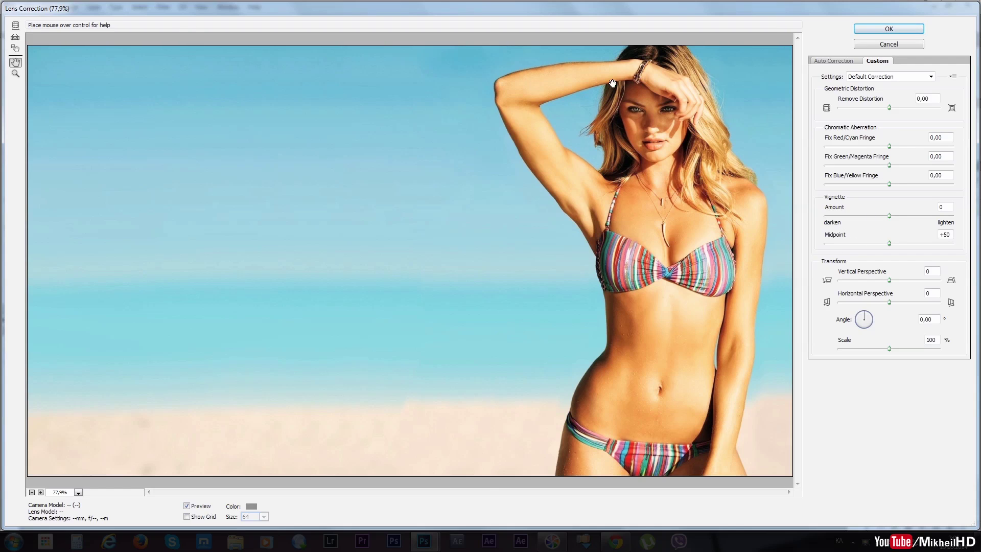
{"action": "left_click_drag", "start_coordinate": [889, 215], "coordinate": [869, 216]}
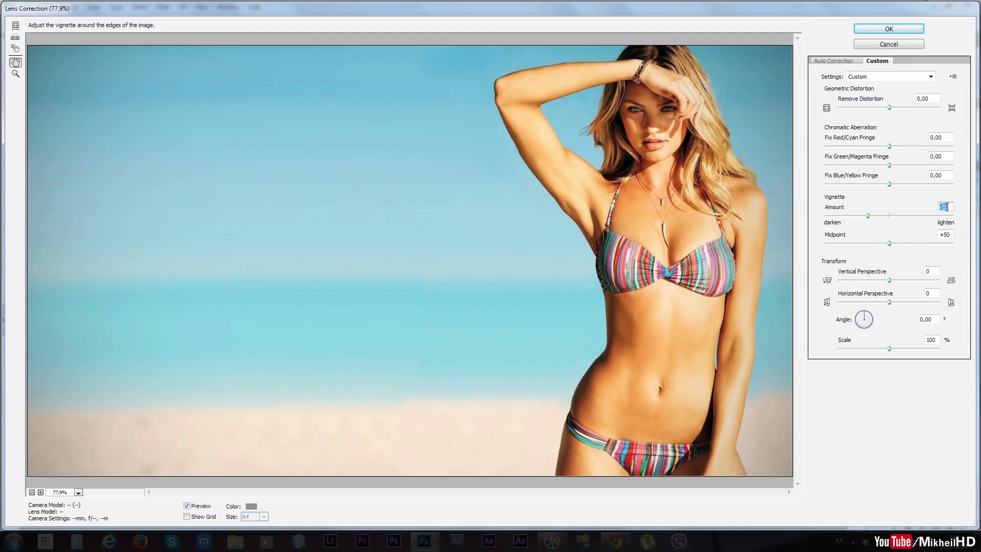
{"action": "left_click", "coordinate": [889, 29]}
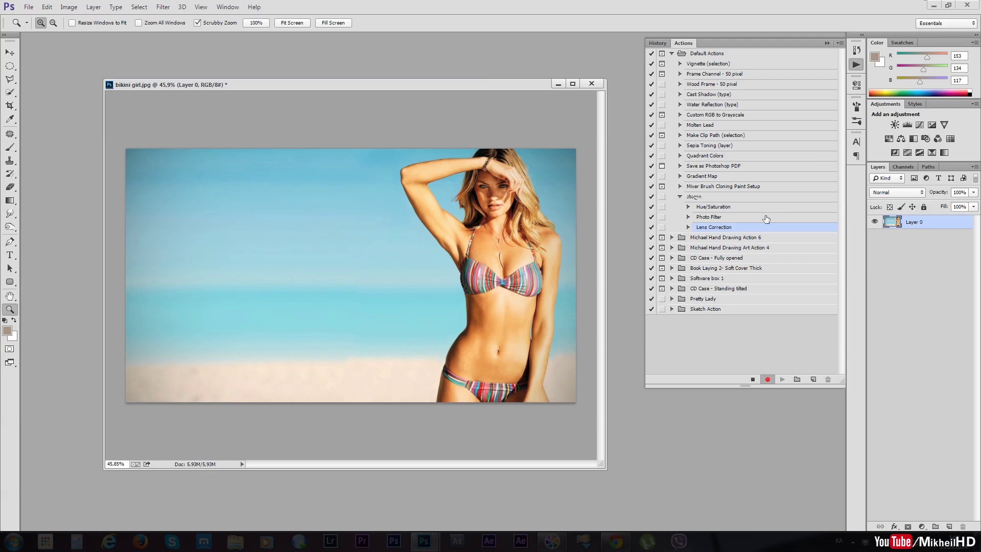
Expand and collapse the recorded Lens Correction step to review its parameters.
{"action": "left_click", "coordinate": [689, 227]}
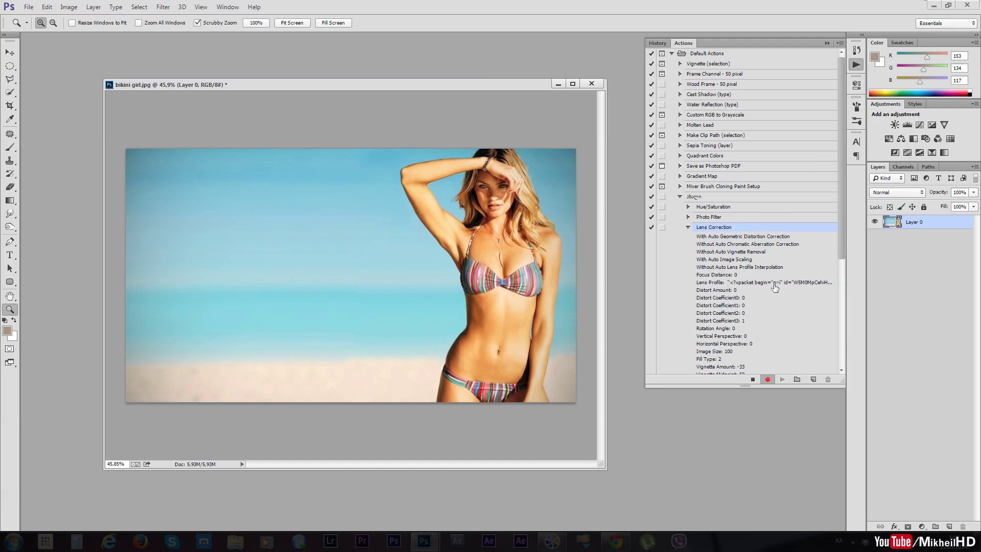
{"action": "scroll", "coordinate": [736, 366], "scroll_direction": "down", "scroll_amount": 1}
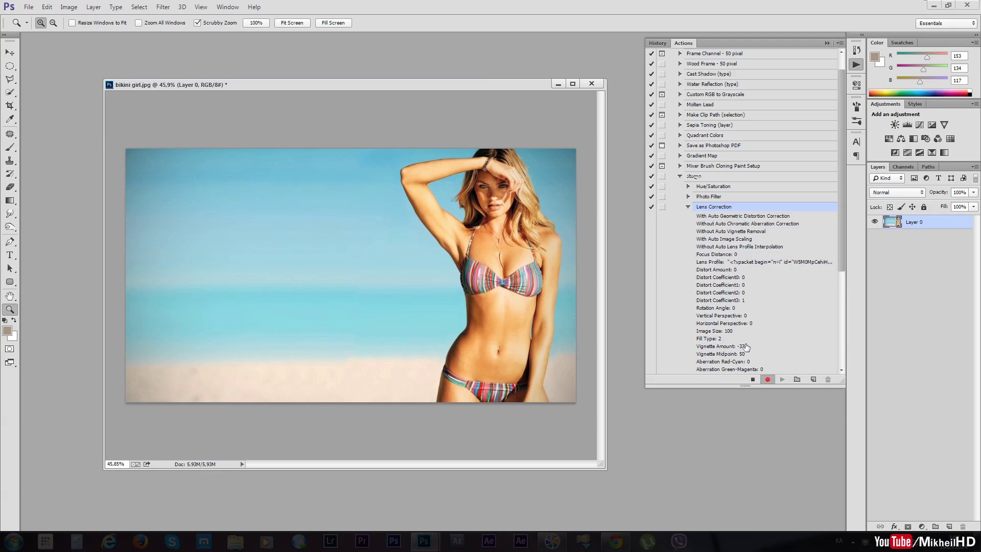
{"action": "left_click", "coordinate": [689, 207]}
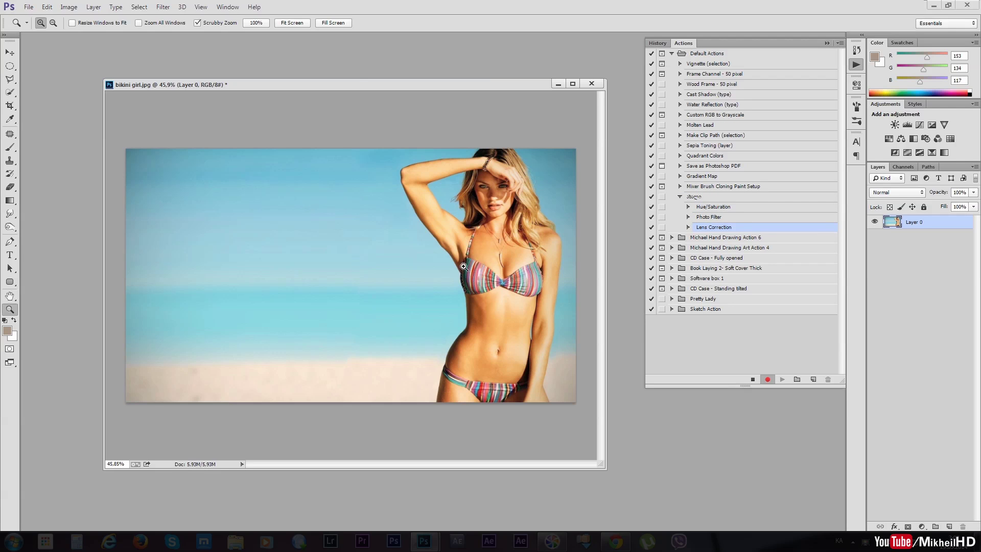
Reposition the beach photo's document window and bring up its title-bar context menu.
{"action": "left_click_drag", "start_coordinate": [305, 85], "coordinate": [295, 86]}
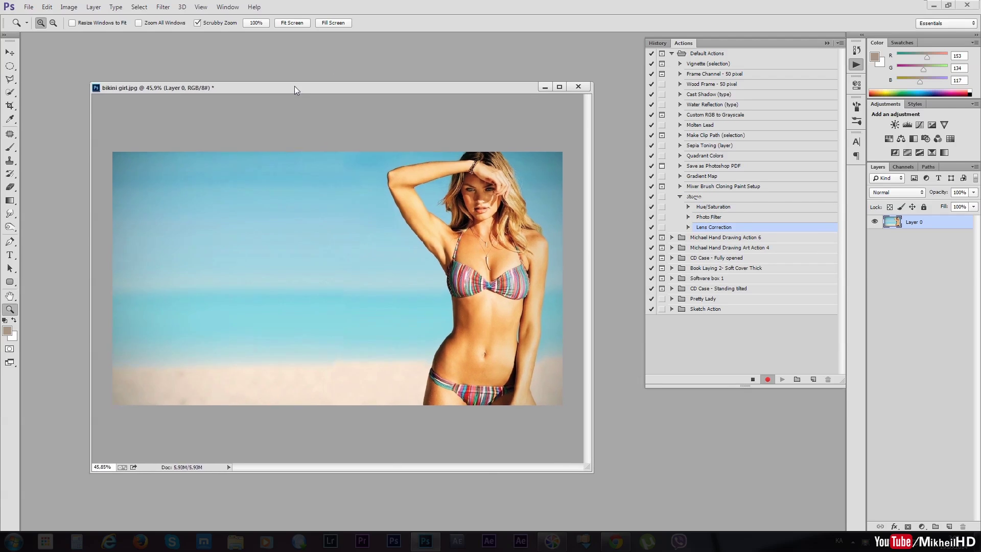
{"action": "right_click", "coordinate": [343, 90]}
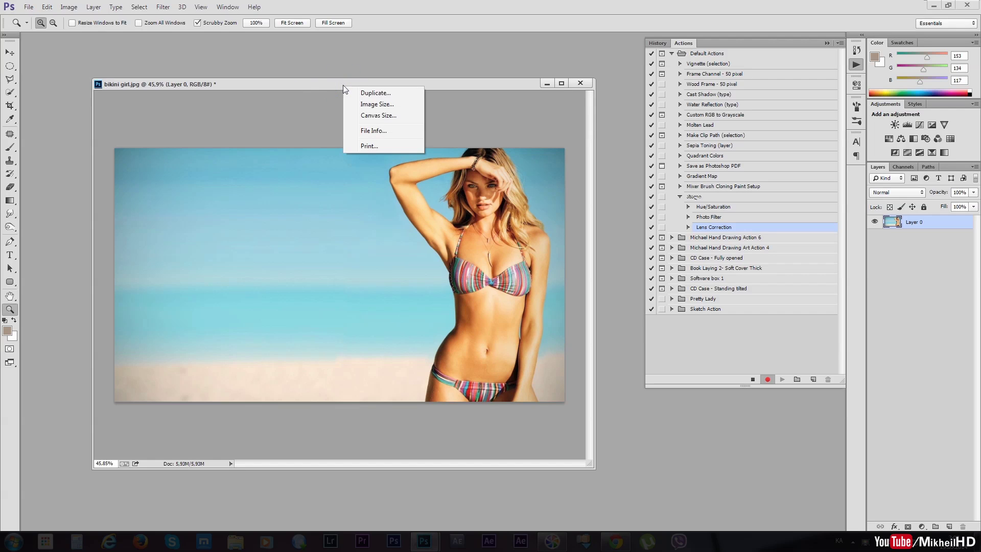
{"action": "left_click", "coordinate": [317, 84]}
{"action": "mouse_move", "coordinate": [340, 88]}
{"action": "left_mouse_down"}
{"action": "mouse_move", "coordinate": [376, 83]}
{"action": "mouse_move", "coordinate": [352, 94]}
{"action": "left_mouse_up"}
{"action": "right_click", "coordinate": [371, 96]}
Resize the beach photo to 1280 px wide with proportions constrained.
{"action": "left_click", "coordinate": [401, 105]}
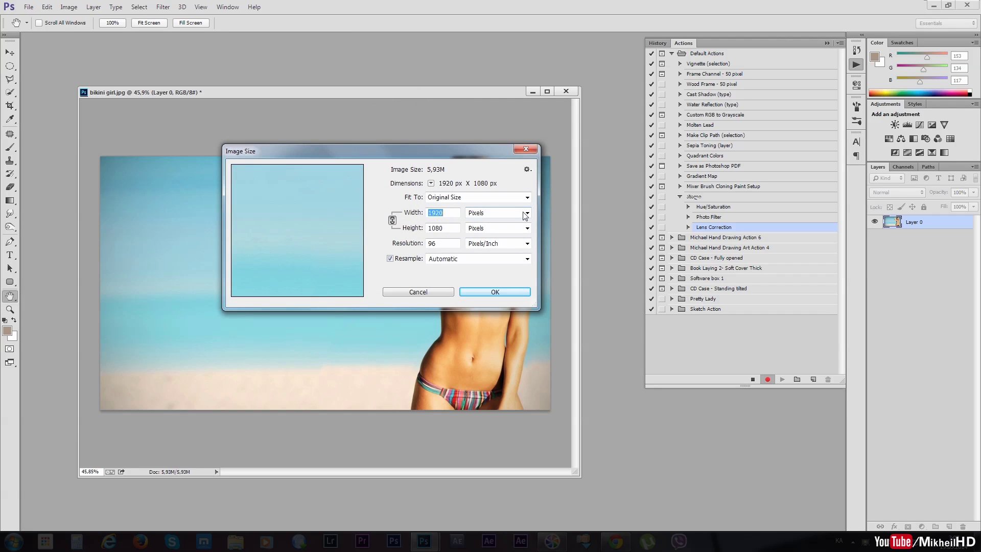
{"action": "type", "text": "1"}
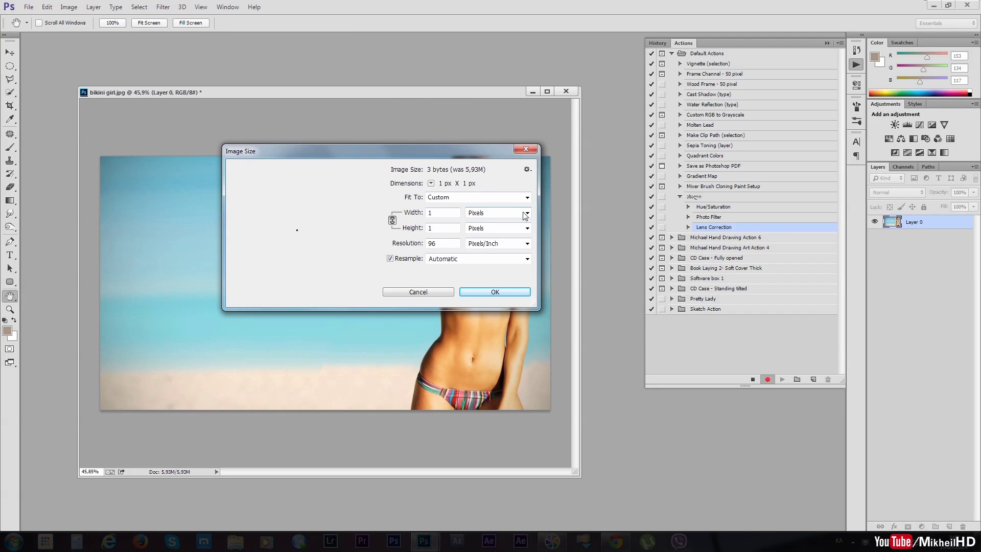
{"action": "type", "text": "280"}
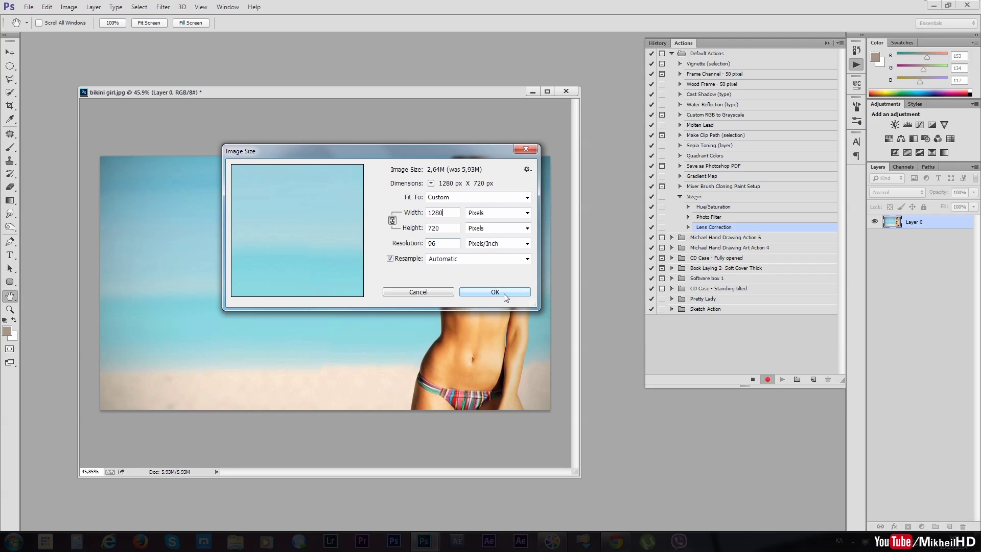
{"action": "left_click", "coordinate": [495, 292]}
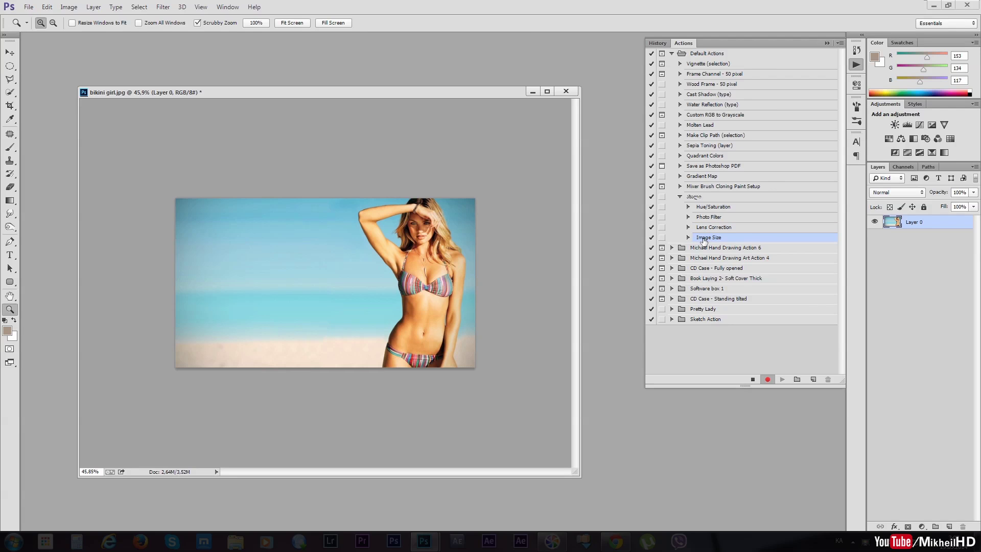
Expand and collapse the recorded Image Size step, then zoom in on the photo.
{"action": "left_click", "coordinate": [689, 237]}
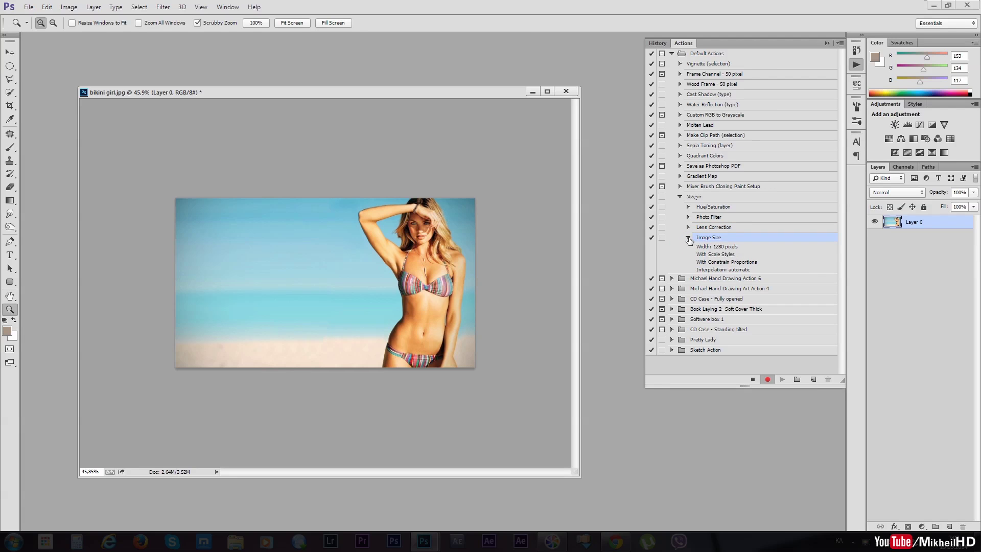
{"action": "left_click", "coordinate": [688, 238]}
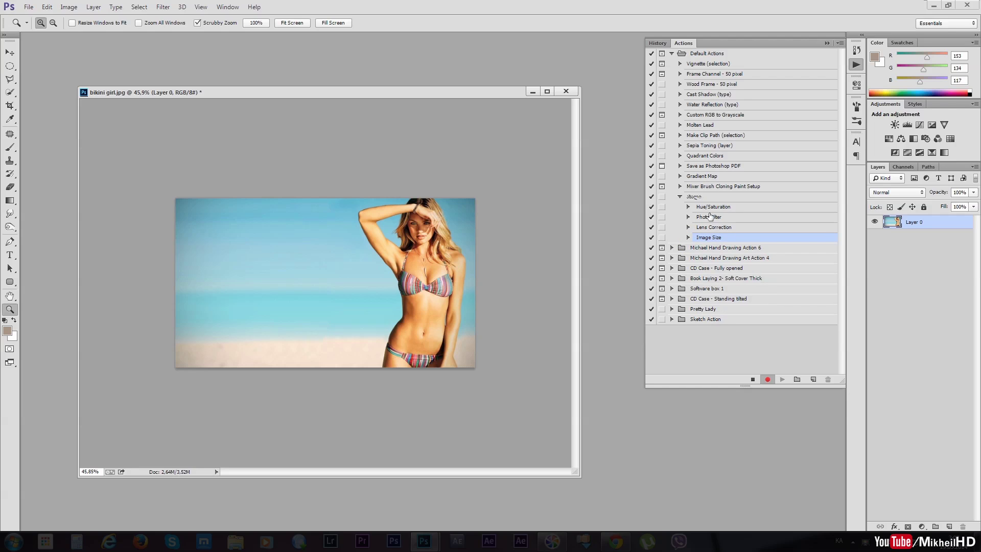
{"action": "left_click", "coordinate": [320, 260]}
Apply the Filter Gallery's Artistic Sponge effect with Brush Size 2.
{"action": "left_click", "coordinate": [164, 7]}
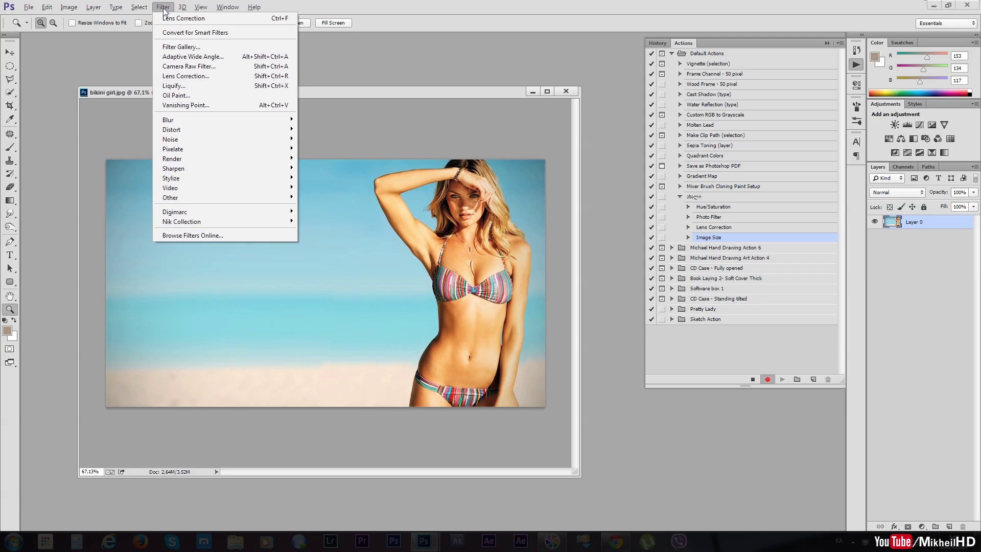
{"action": "left_click", "coordinate": [200, 46]}
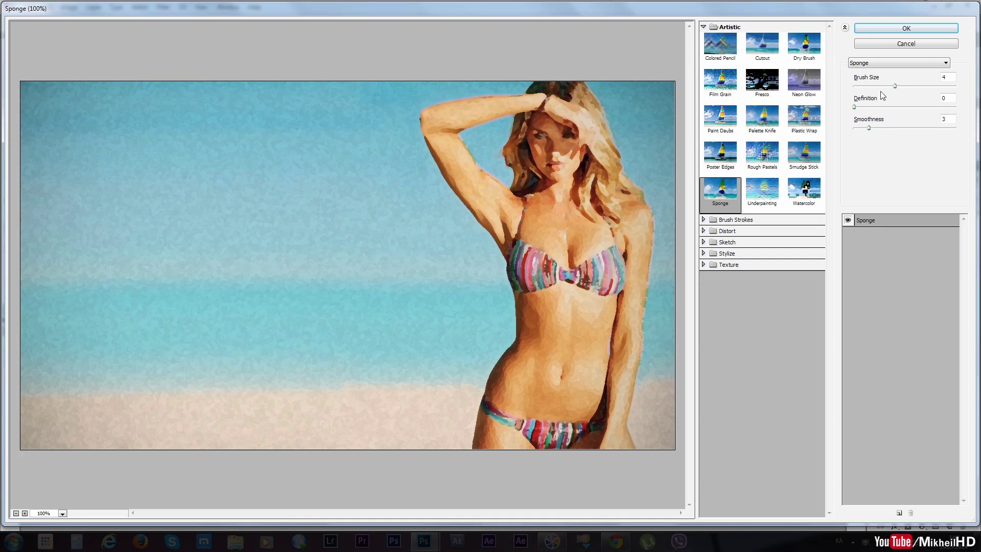
{"action": "left_click_drag", "start_coordinate": [895, 86], "coordinate": [863, 86]}
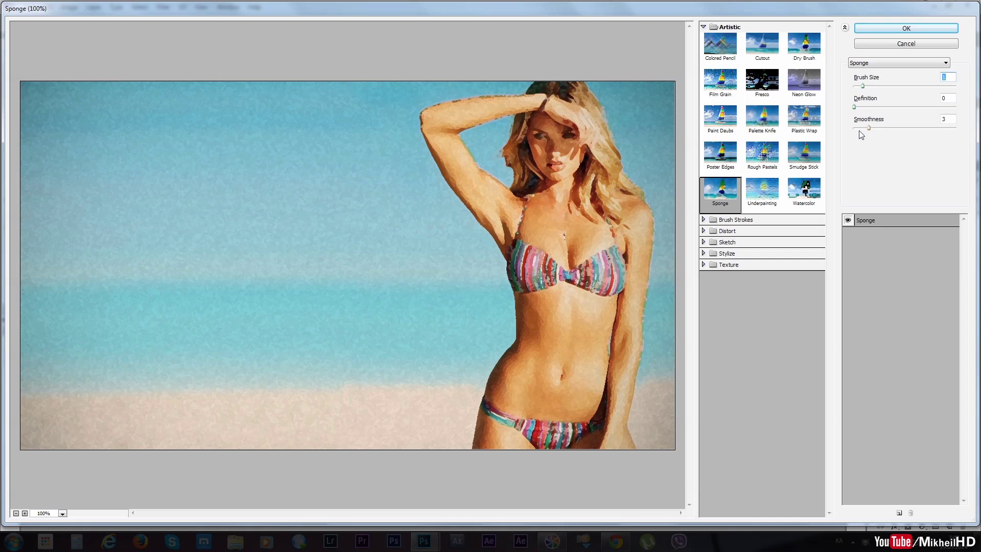
{"action": "left_click", "coordinate": [888, 29]}
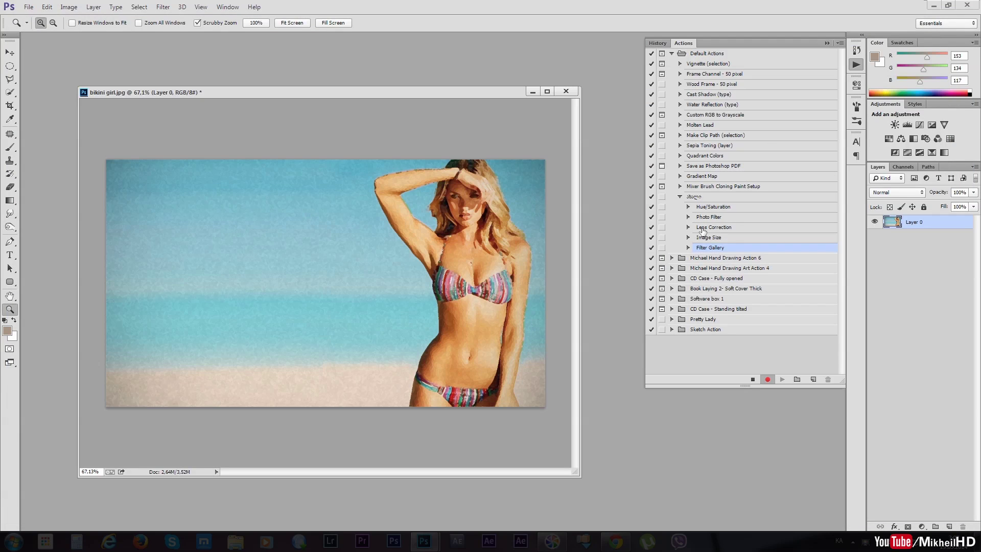
Review the recorded Sponge settings, then stop recording the five-step action.
{"action": "left_click", "coordinate": [688, 247]}
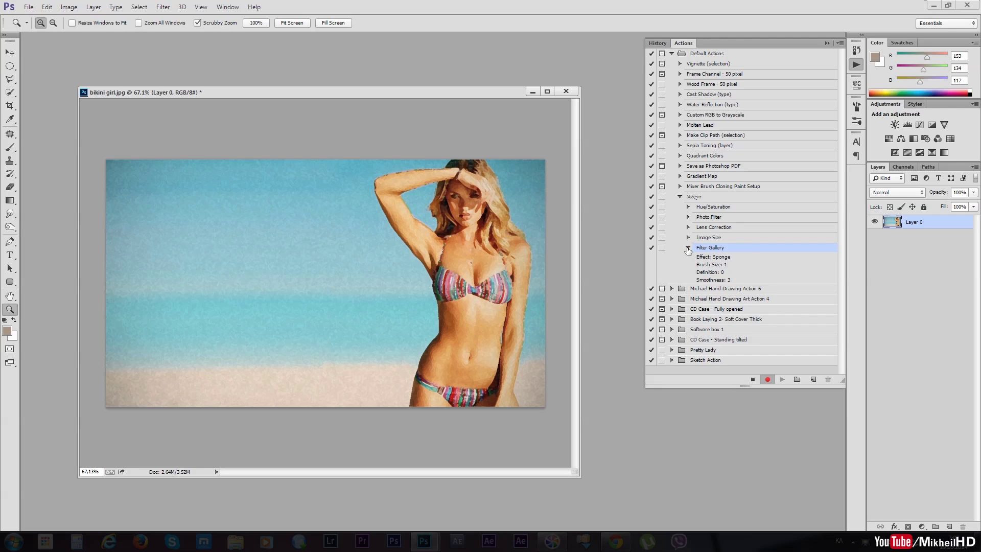
{"action": "left_click", "coordinate": [688, 248]}
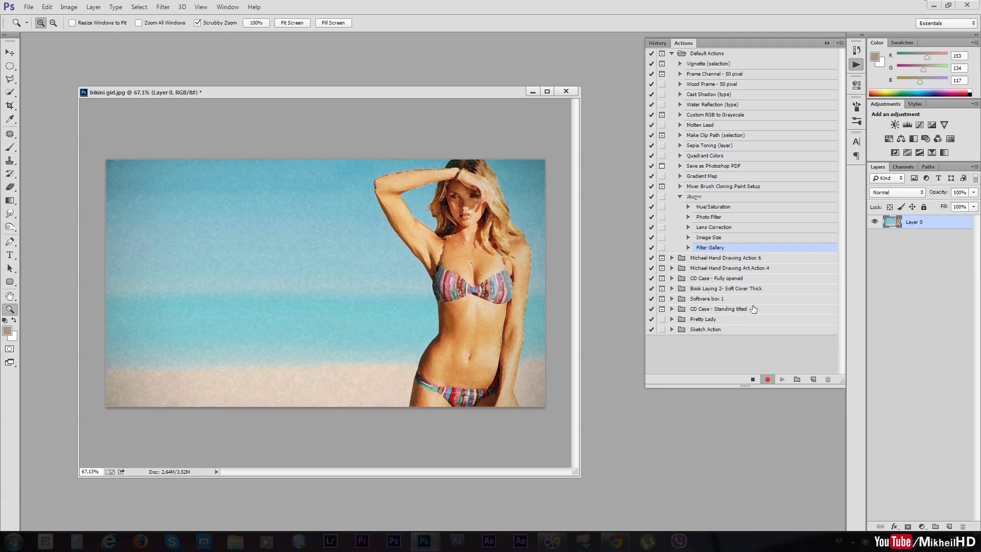
{"action": "left_click_drag", "start_coordinate": [447, 96], "coordinate": [456, 92]}
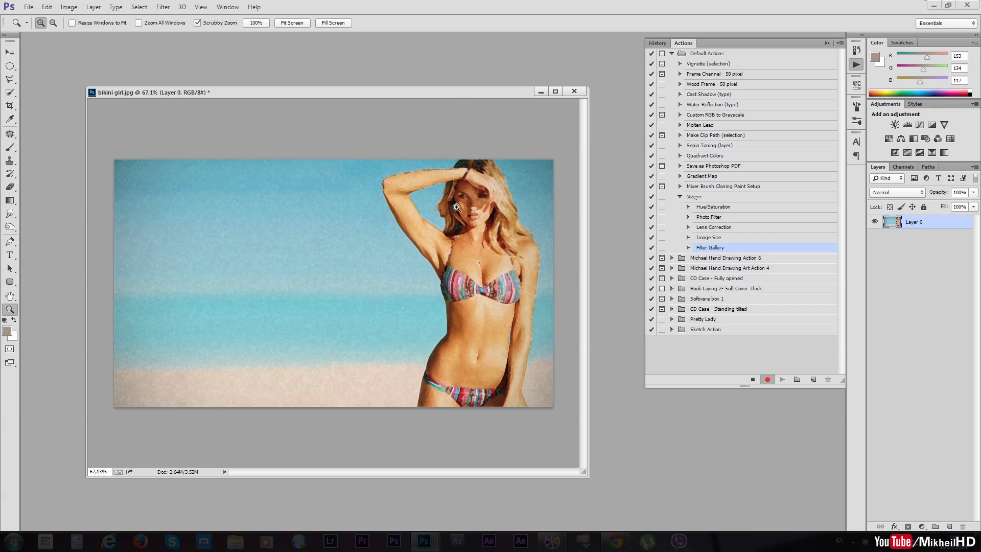
{"action": "left_click_drag", "start_coordinate": [435, 247], "coordinate": [435, 247]}
{"action": "left_click", "coordinate": [753, 380]}
Collapse the action's step list and close the beach photo, discarding its changes.
{"action": "left_click", "coordinate": [691, 198]}
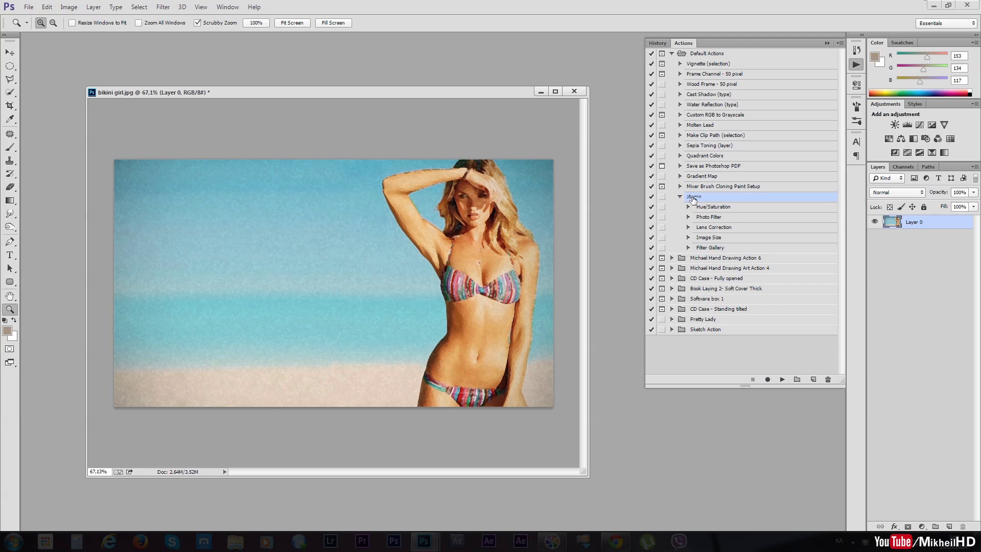
{"action": "left_click", "coordinate": [680, 197]}
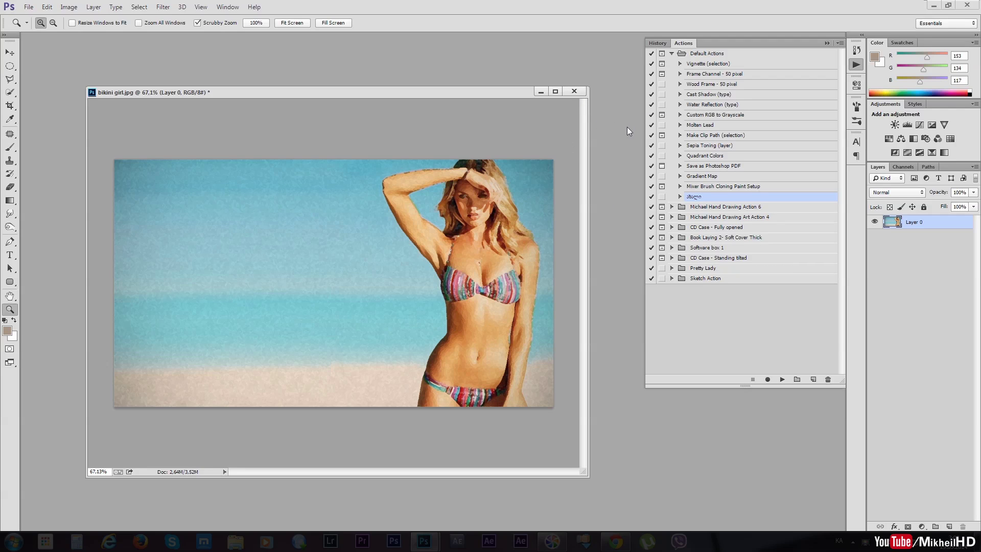
{"action": "left_click", "coordinate": [575, 91]}
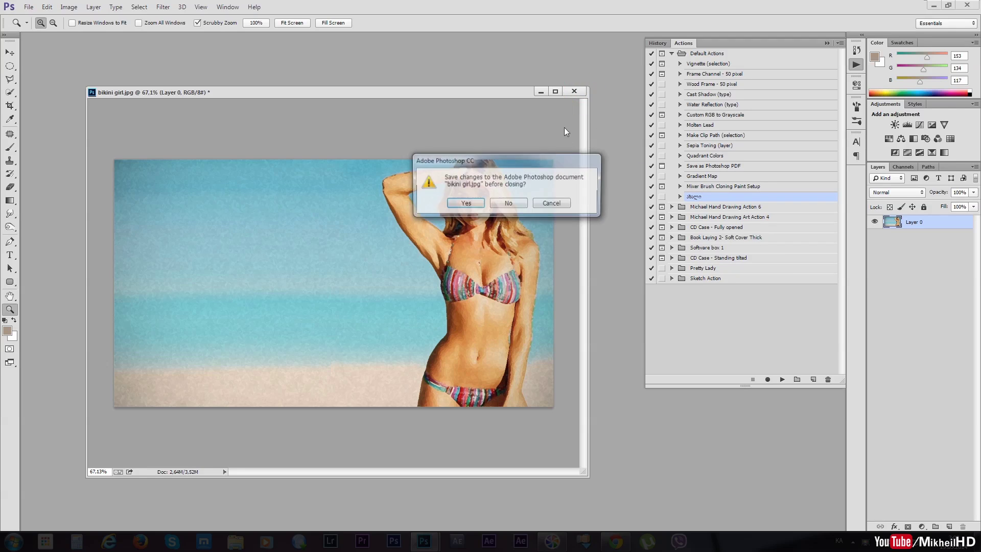
{"action": "left_click", "coordinate": [515, 203]}
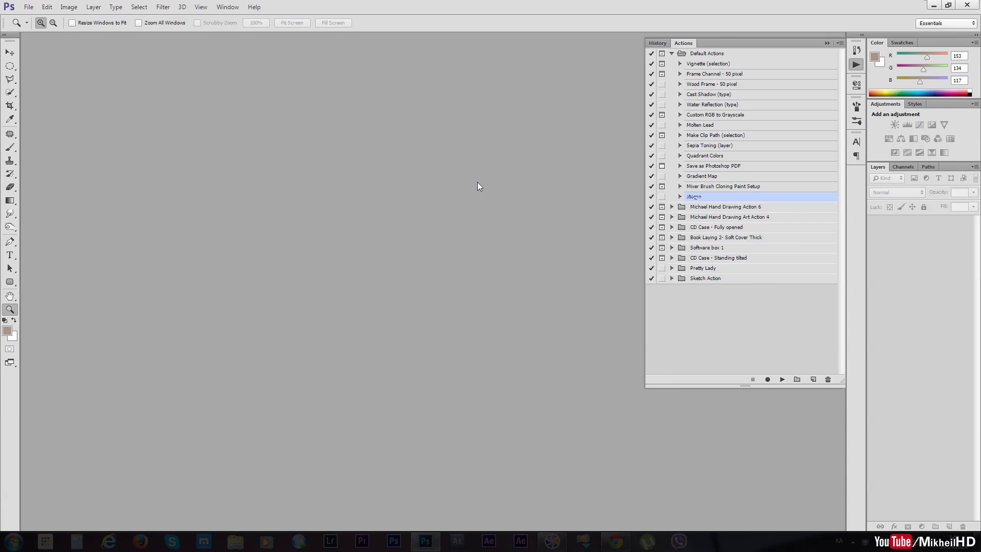
Open bikini girl.jpg, belvedere-castle.jpg and Sexy-and-positive.jpg, docking them as tabs.
{"action": "key", "text": "ctrl+o"}
{"action": "double_click", "coordinate": [322, 150]}
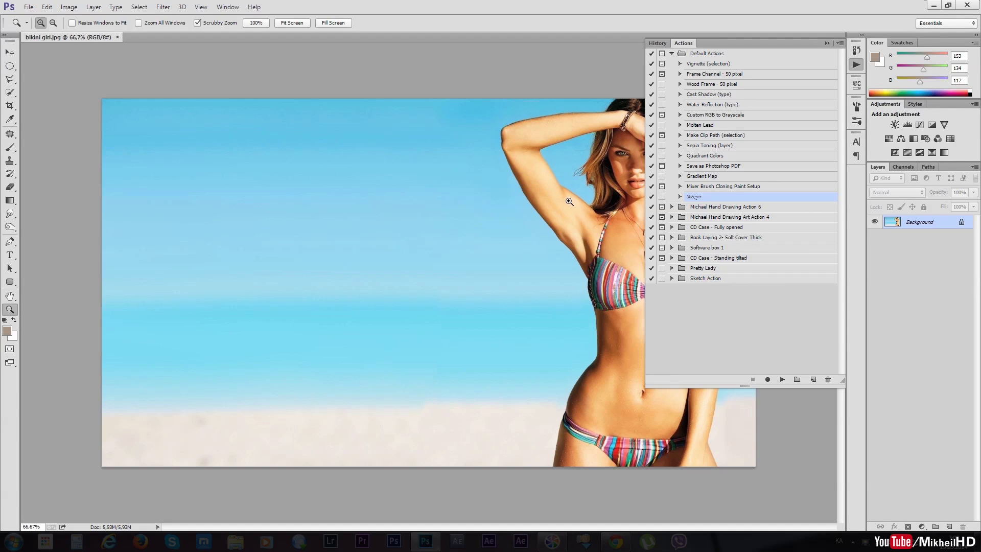
{"action": "left_click_drag", "start_coordinate": [59, 54], "coordinate": [61, 57]}
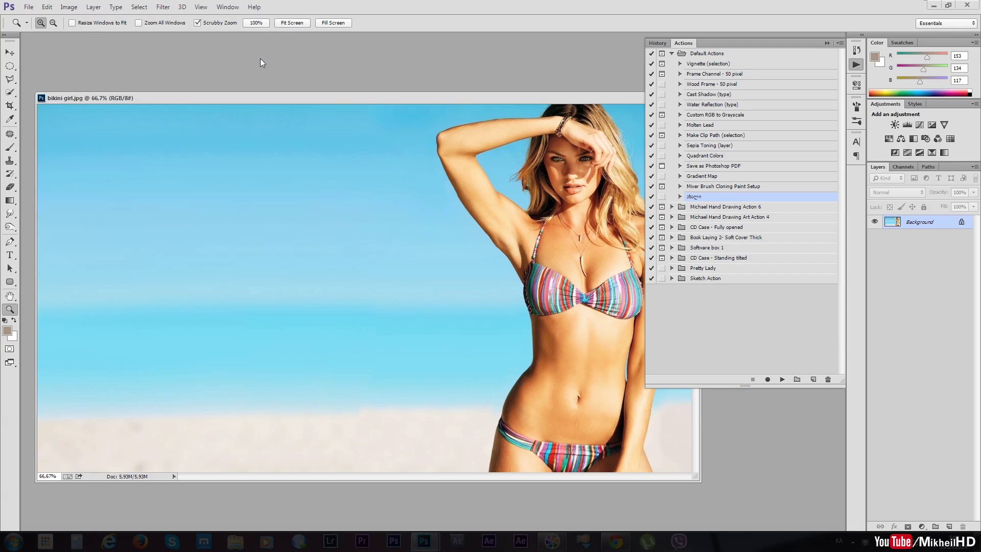
{"action": "double_click", "coordinate": [260, 58]}
{"action": "left_click", "coordinate": [277, 149]}
{"action": "double_click", "coordinate": [277, 149]}
{"action": "double_click", "coordinate": [370, 73]}
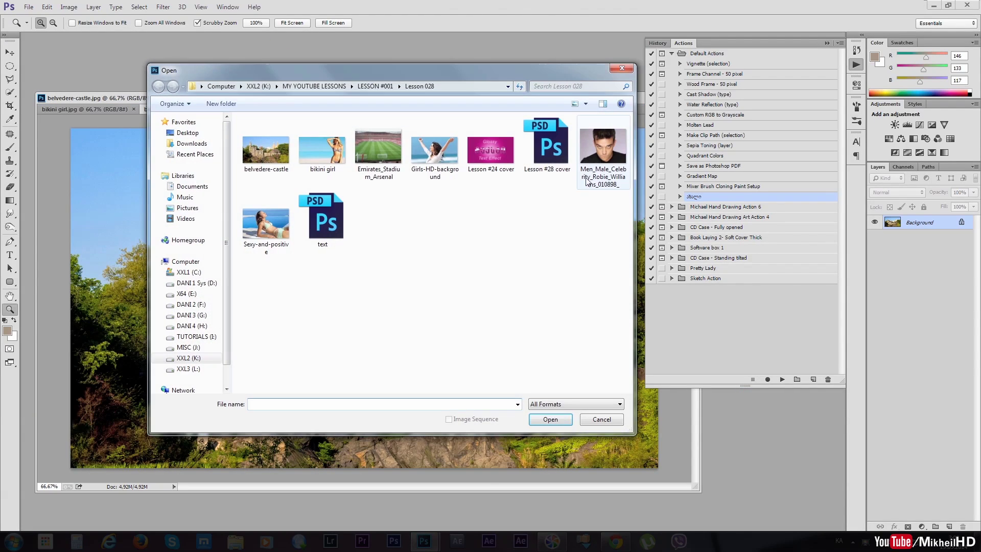
{"action": "double_click", "coordinate": [255, 226]}
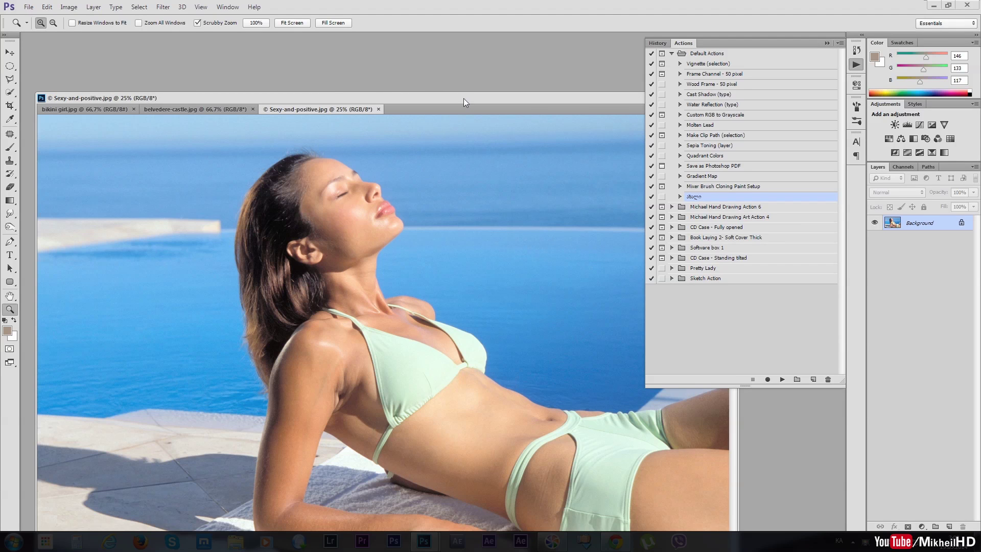
{"action": "left_click_drag", "start_coordinate": [464, 98], "coordinate": [448, 50]}
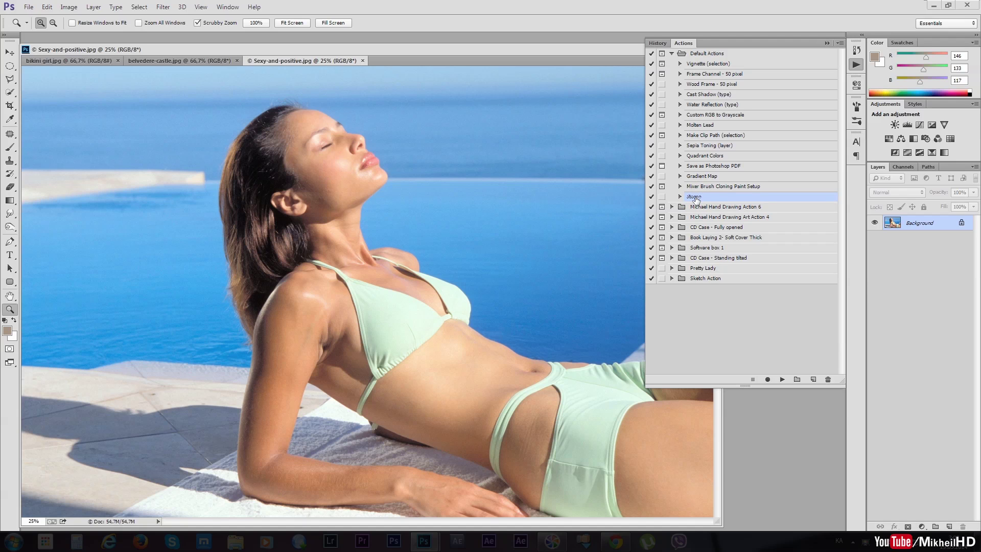
Play the custom action on Sexy-and-positive.jpg, then dock its window and zoom in.
{"action": "left_click", "coordinate": [783, 381]}
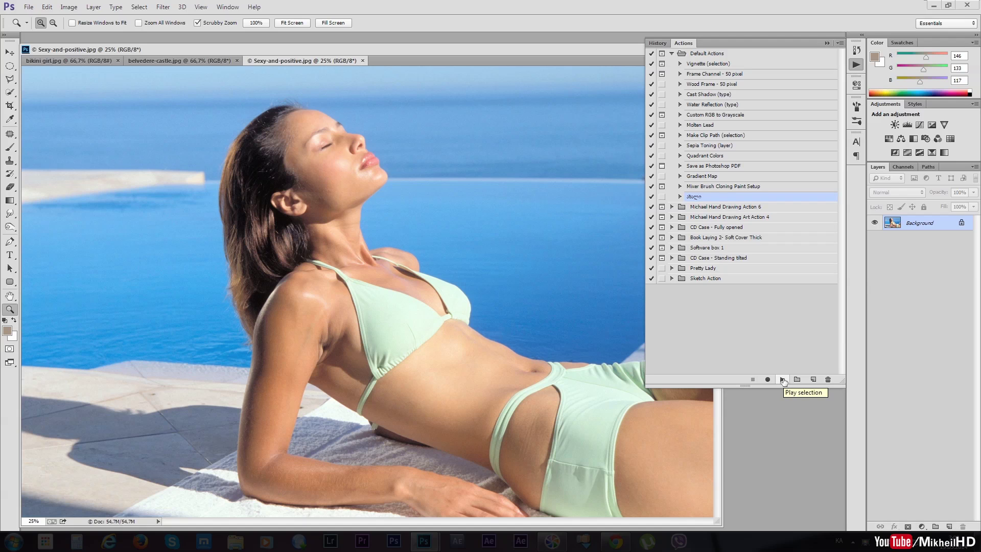
{"action": "left_click", "coordinate": [784, 381]}
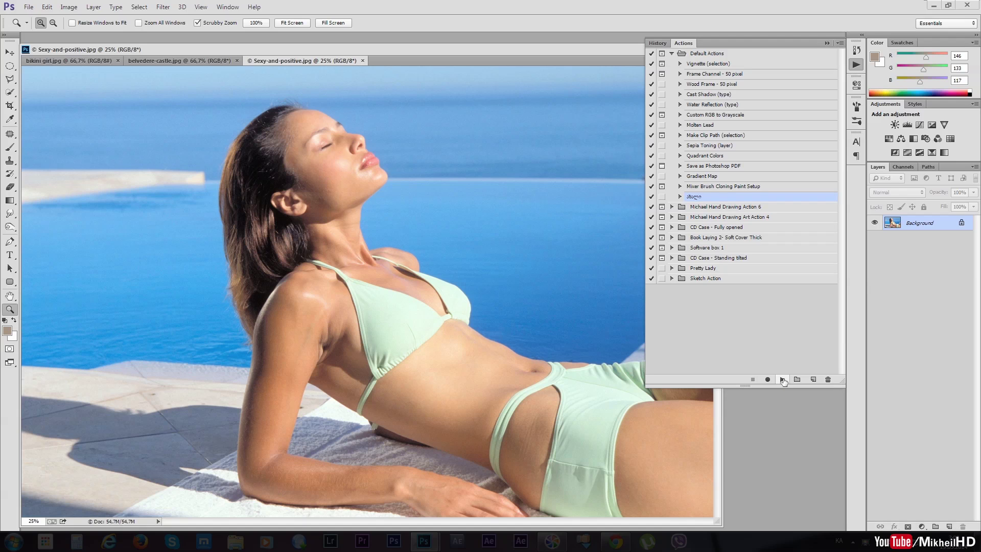
{"action": "left_click", "coordinate": [680, 196]}
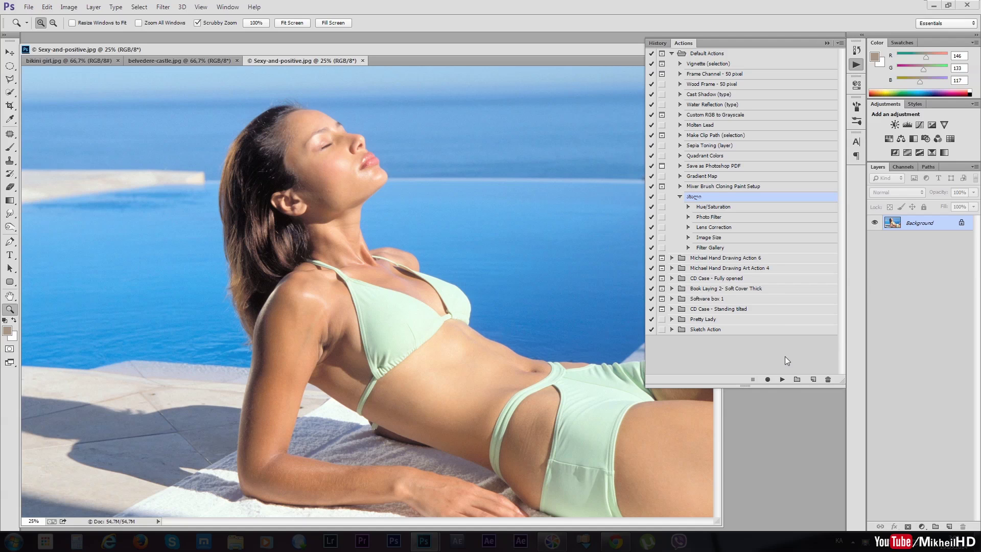
{"action": "left_click", "coordinate": [782, 380]}
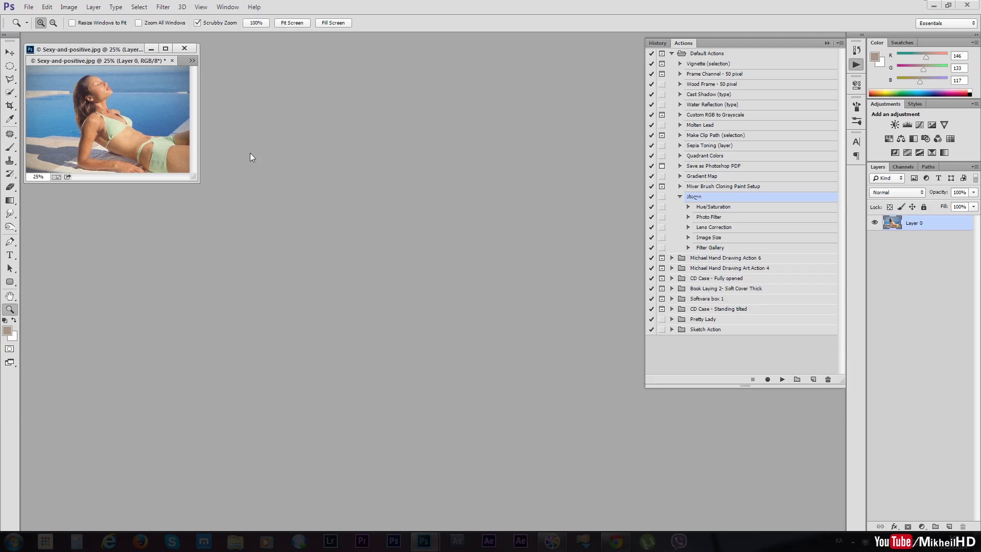
{"action": "left_click", "coordinate": [195, 177]}
{"action": "left_click_drag", "start_coordinate": [445, 323], "coordinate": [433, 342]}
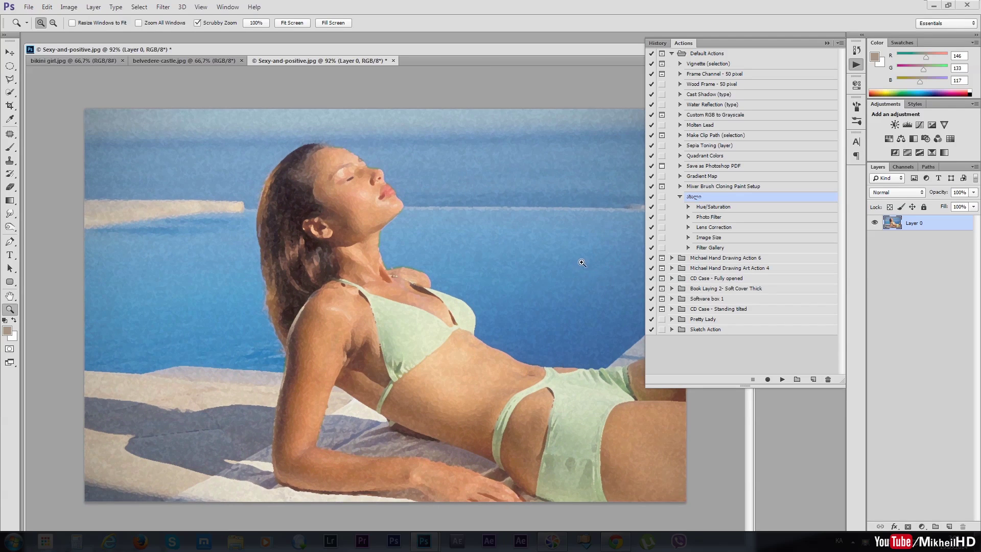
Run the custom action on belvedere-castle.jpg and zoom in on the painted result.
{"action": "left_click", "coordinate": [218, 60]}
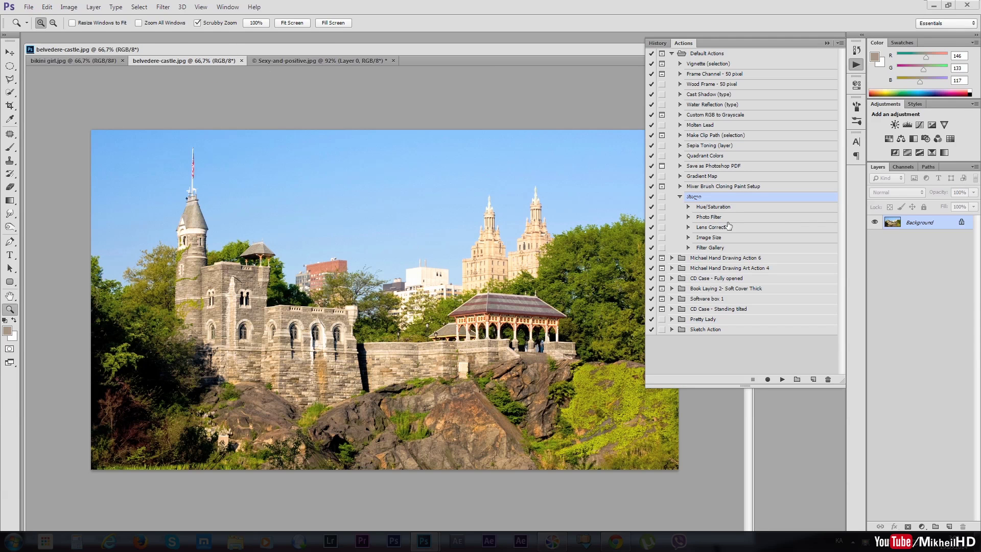
{"action": "left_click", "coordinate": [690, 197]}
{"action": "left_click", "coordinate": [782, 379]}
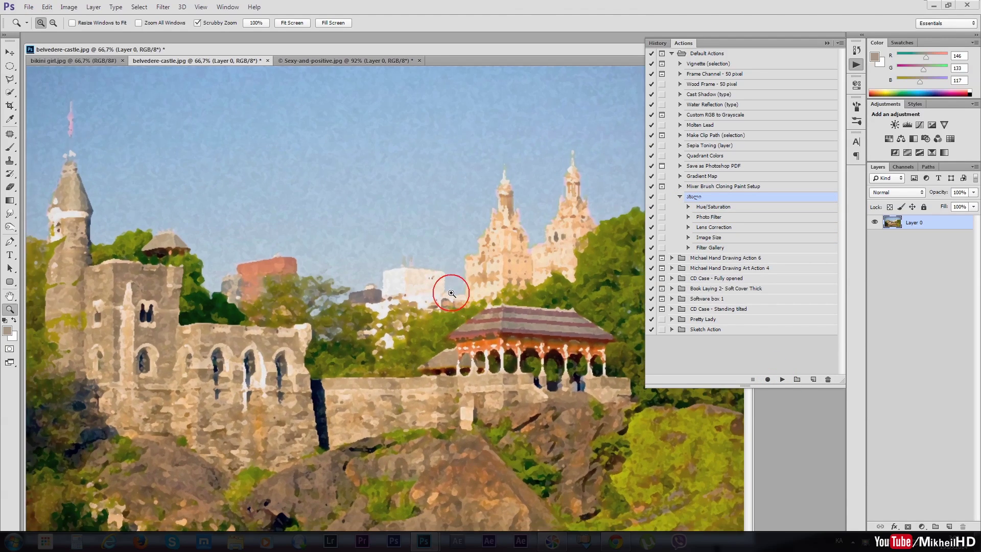
{"action": "left_click_drag", "start_coordinate": [425, 279], "coordinate": [435, 290]}
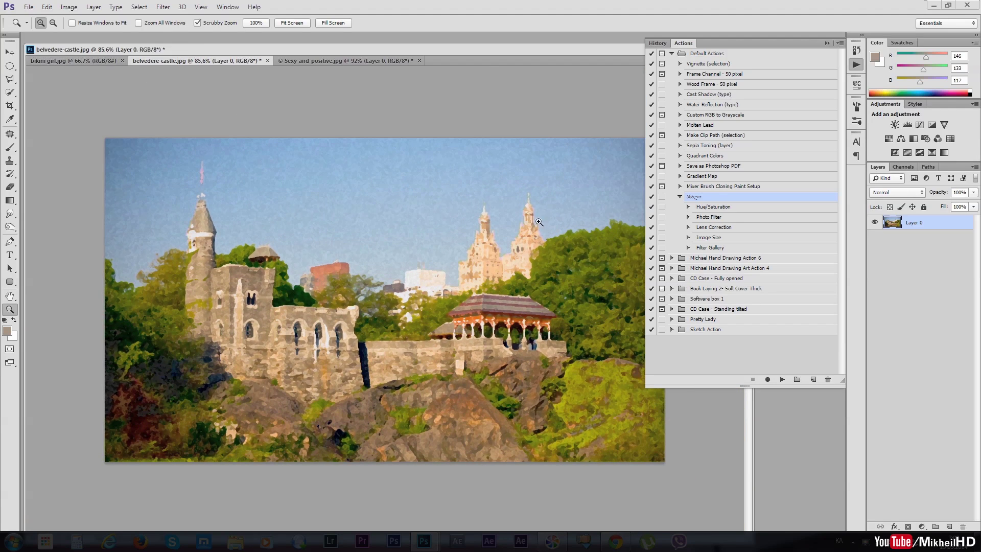
Delete the Filter Gallery step from the custom action via the trash icon.
{"action": "left_click", "coordinate": [698, 248]}
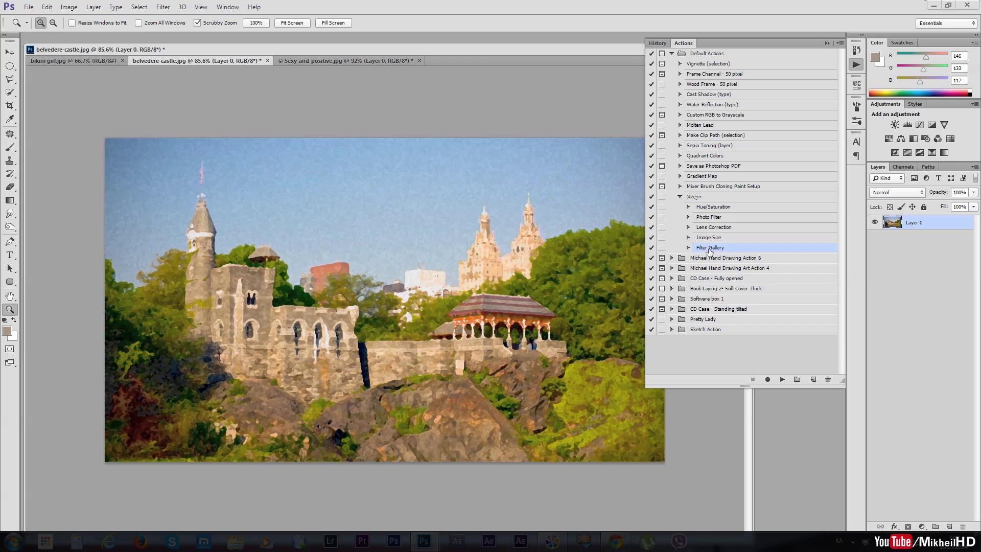
{"action": "left_click", "coordinate": [689, 247]}
{"action": "left_click_drag", "start_coordinate": [699, 249], "coordinate": [827, 378]}
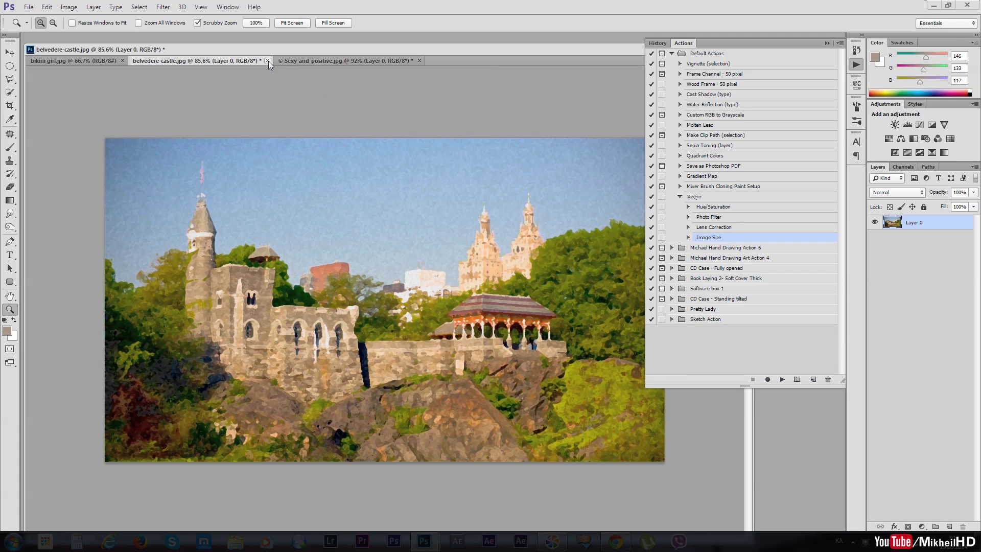
Revert belvedere-castle.jpg to its opened state, replay the four-step action, then activate bikini girl.jpg.
{"action": "left_click", "coordinate": [657, 43]}
{"action": "left_click", "coordinate": [687, 54]}
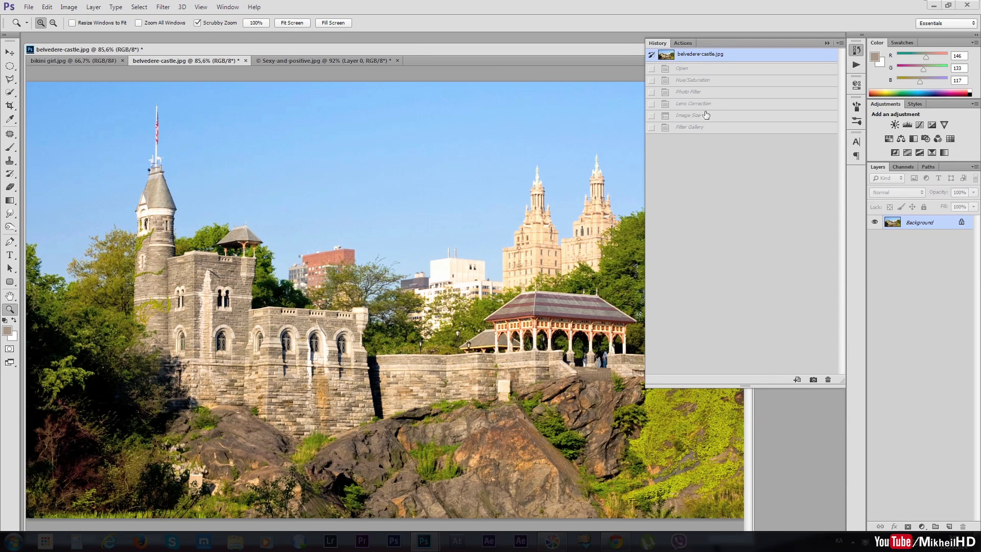
{"action": "left_click", "coordinate": [683, 43]}
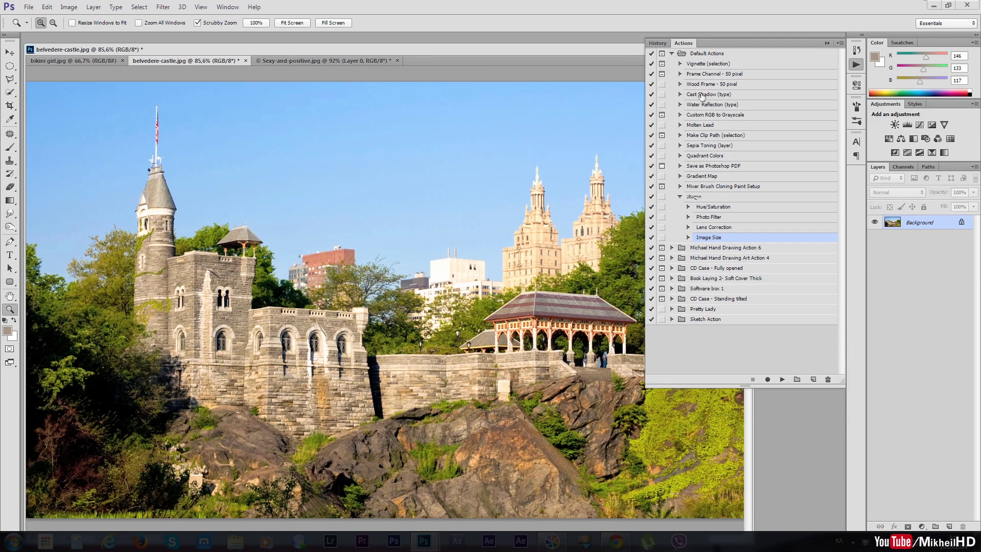
{"action": "left_click", "coordinate": [694, 197]}
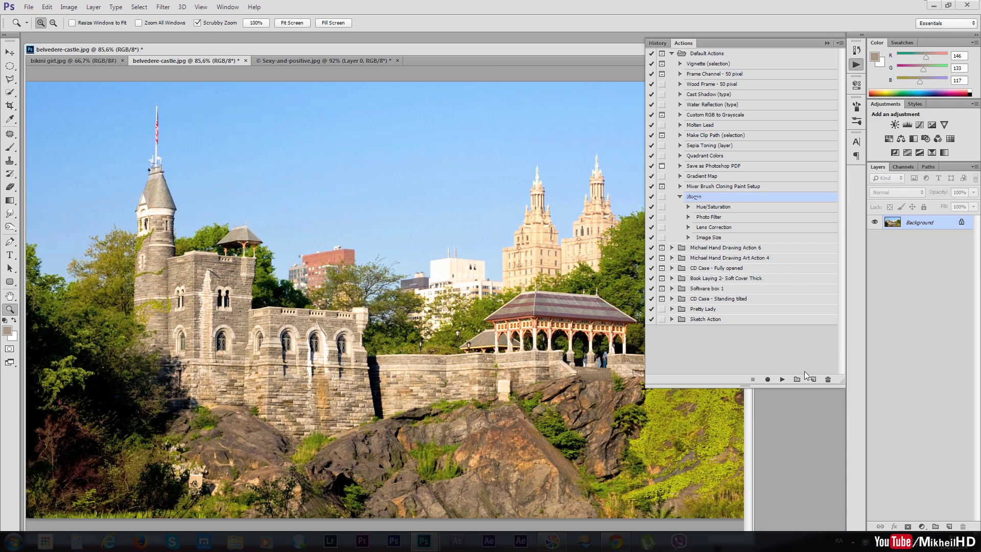
{"action": "left_click", "coordinate": [781, 379]}
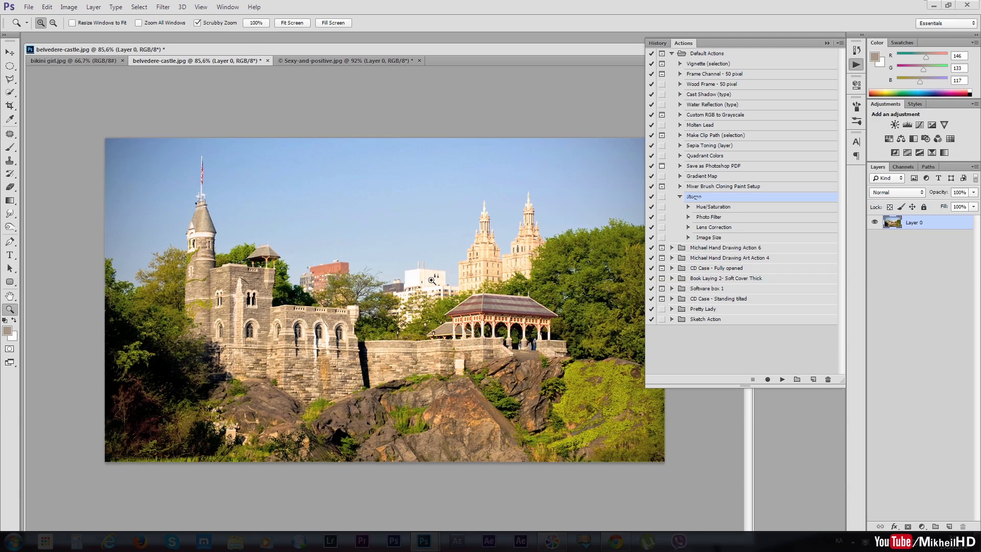
{"action": "left_click", "coordinate": [69, 61]}
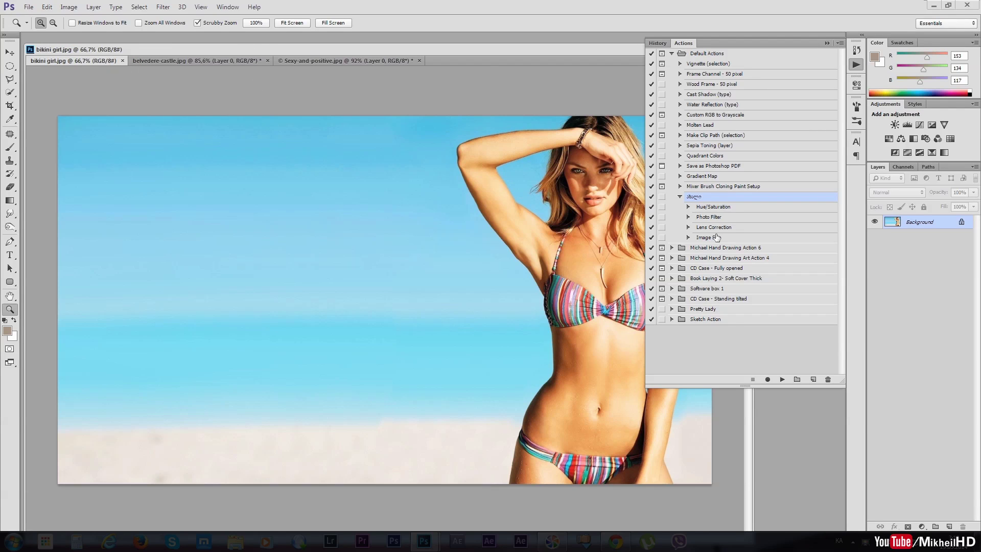
Play the shortened four-step action on the beach photo, then on the Sexy-and-positive photo.
{"action": "left_click", "coordinate": [782, 379]}
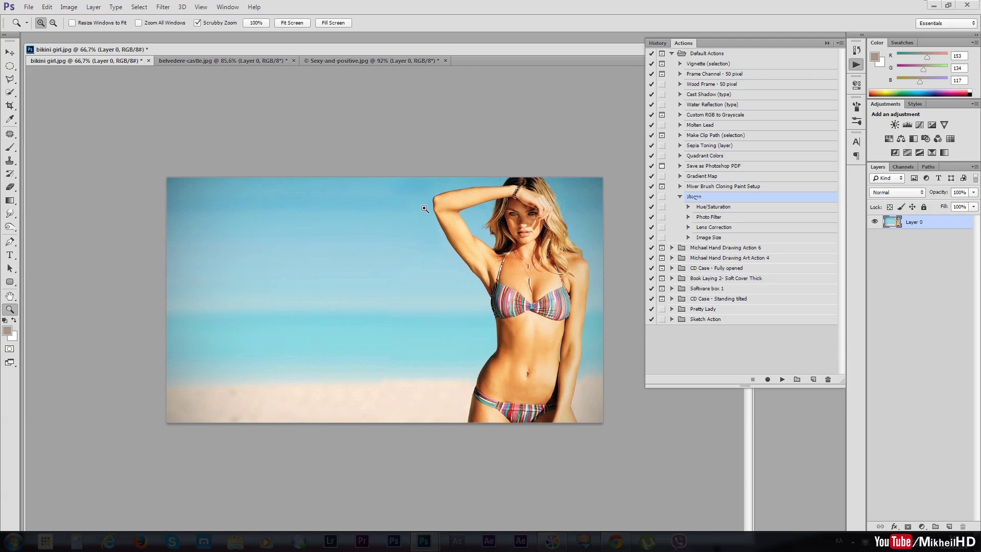
{"action": "left_click", "coordinate": [217, 61]}
{"action": "left_click", "coordinate": [364, 61]}
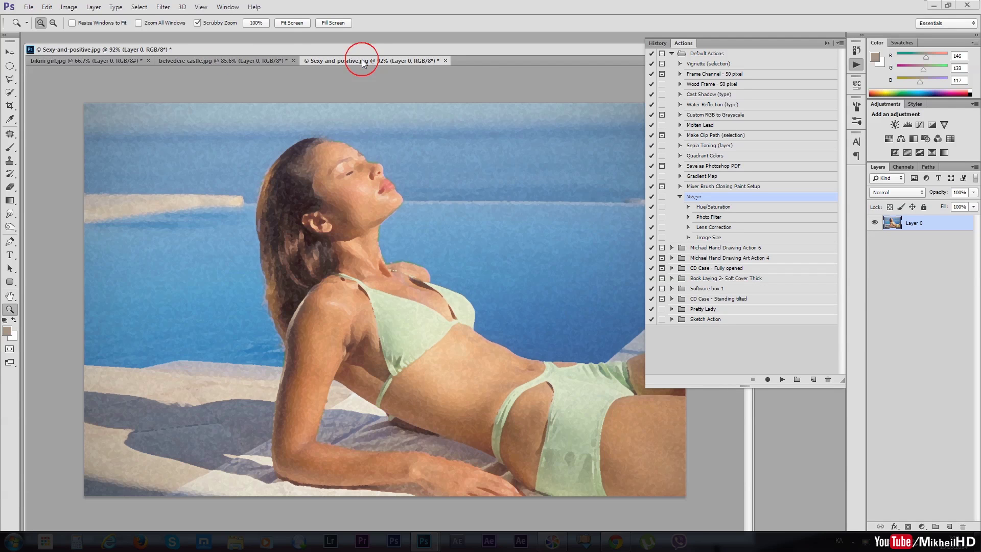
{"action": "left_click", "coordinate": [781, 379]}
Replay the action on the belvedere-castle photo, return to bikini girl, and collapse the Actions panel.
{"action": "left_click", "coordinate": [273, 61]}
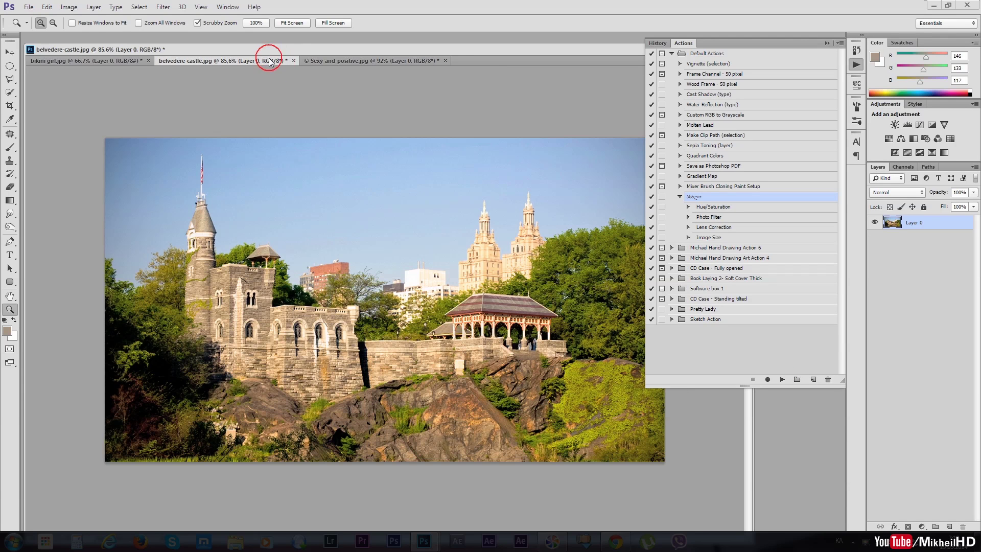
{"action": "left_click", "coordinate": [782, 381]}
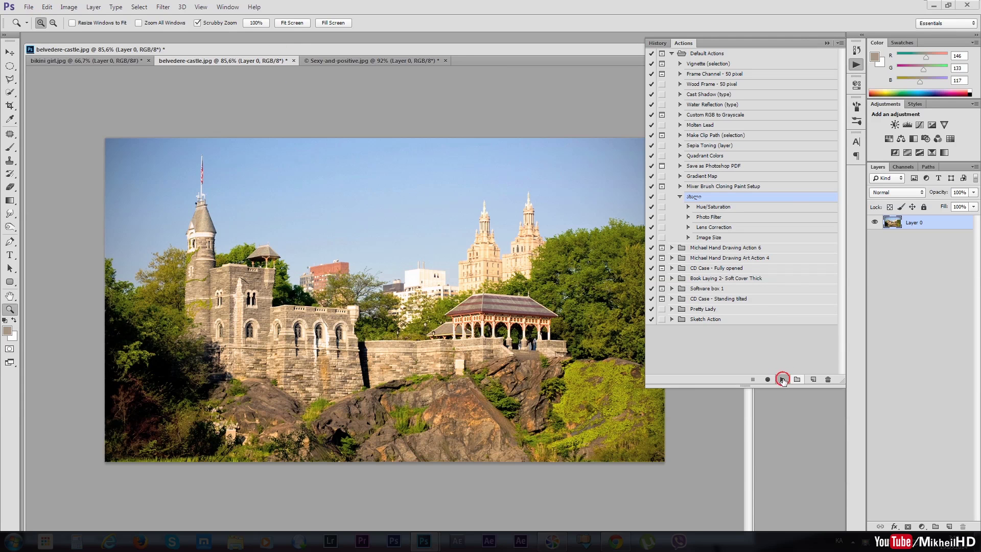
{"action": "left_click", "coordinate": [96, 60]}
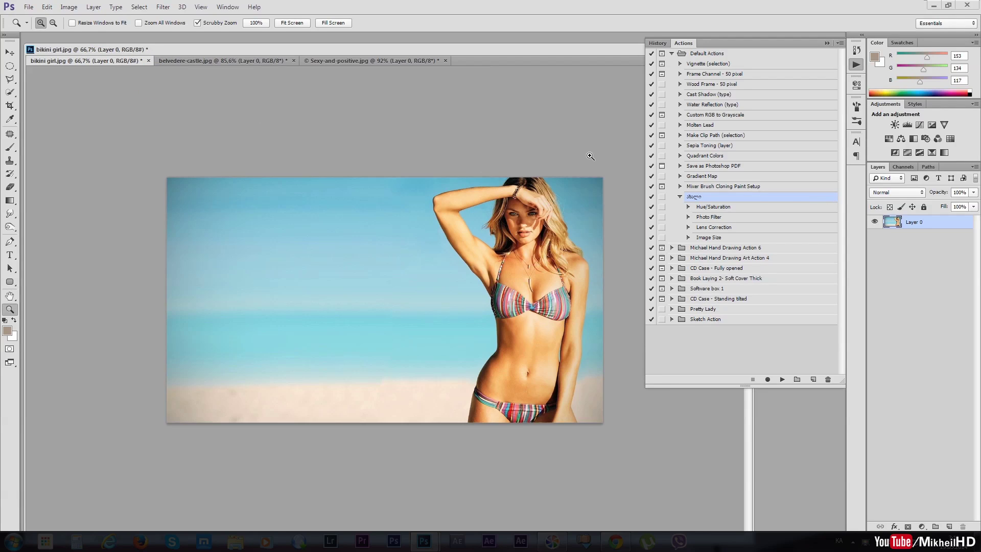
{"action": "left_click", "coordinate": [827, 43]}
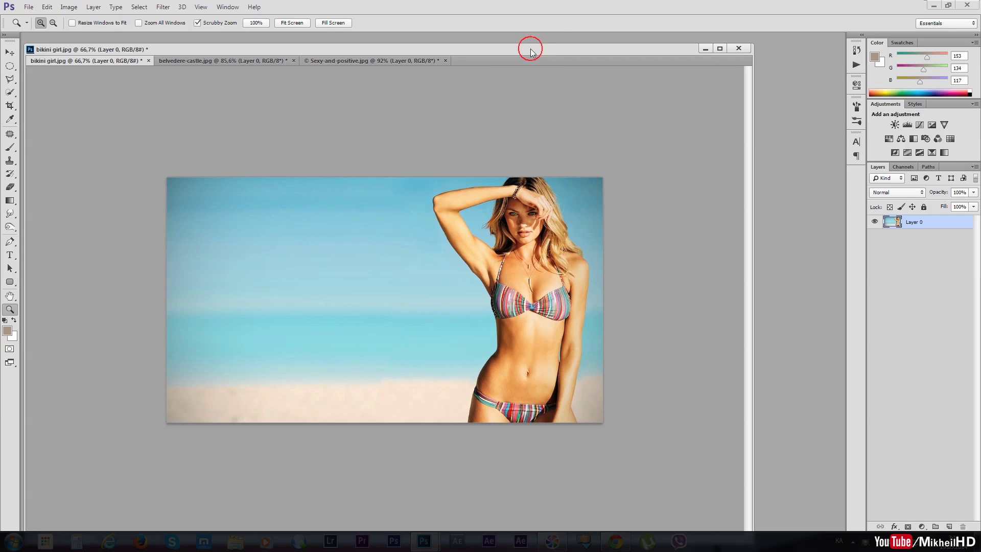
{"action": "mouse_move", "coordinate": [520, 49]}
{"action": "left_mouse_down"}
{"action": "mouse_move", "coordinate": [570, 46]}
{"action": "mouse_move", "coordinate": [537, 174]}
{"action": "mouse_move", "coordinate": [526, 78]}
{"action": "left_mouse_up"}
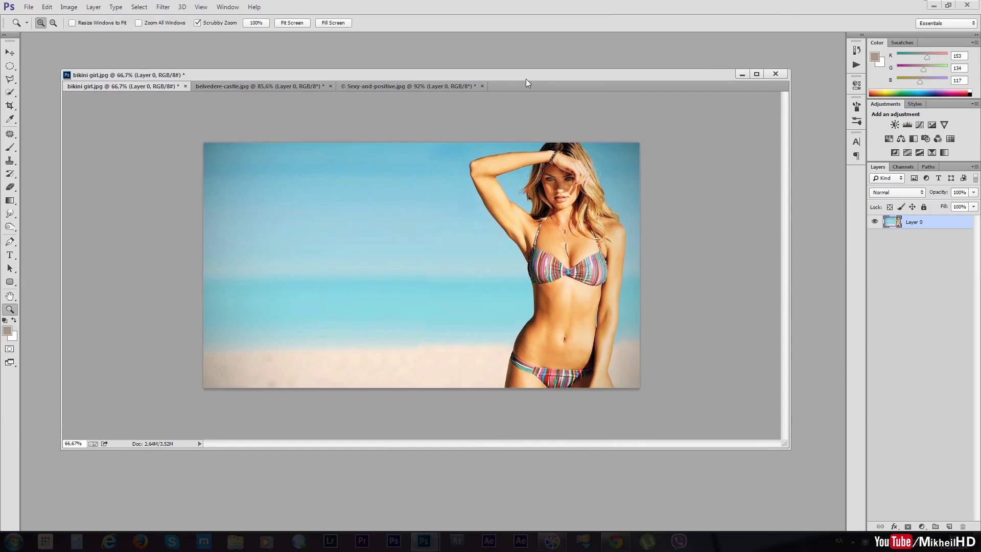